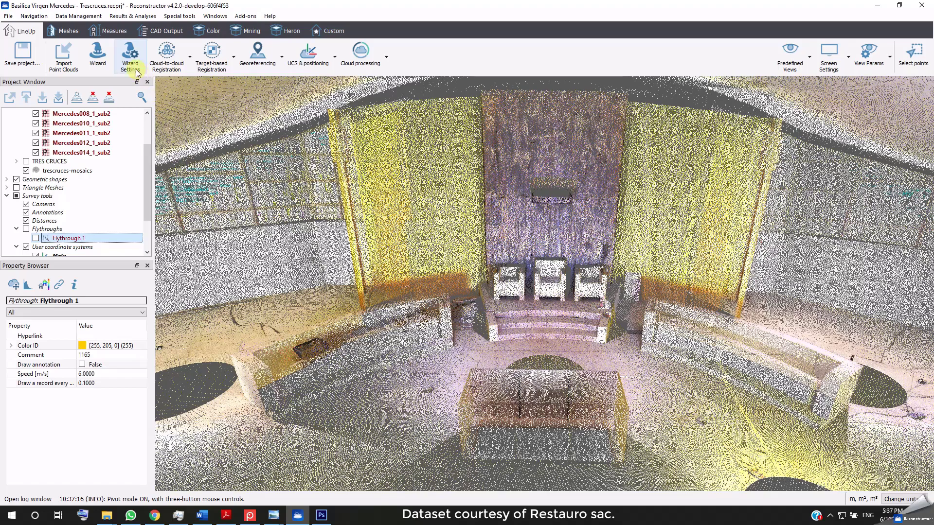
# In the LineUp wizard settings, enable importing the spherical image if available and save the settings.
pyautogui.click(130, 56)
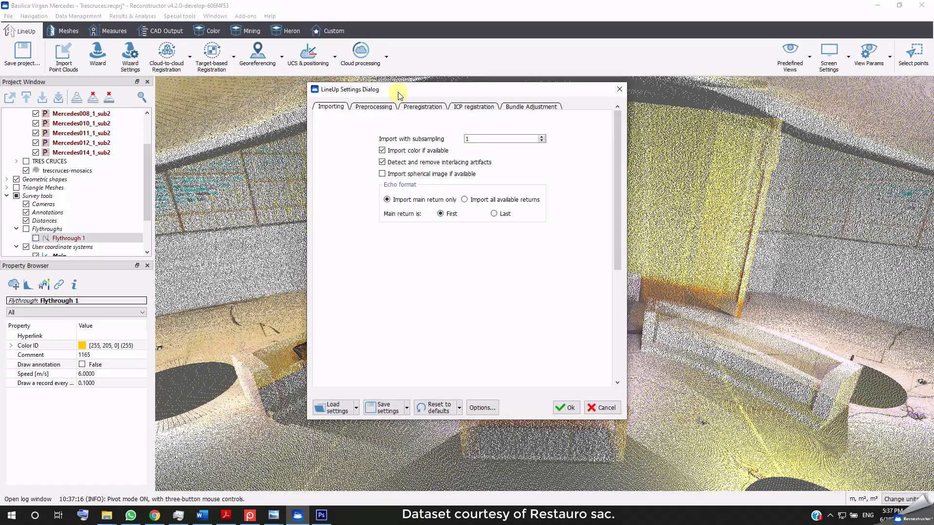
pyautogui.moveTo(412, 97); pyautogui.dragTo(641, 156)
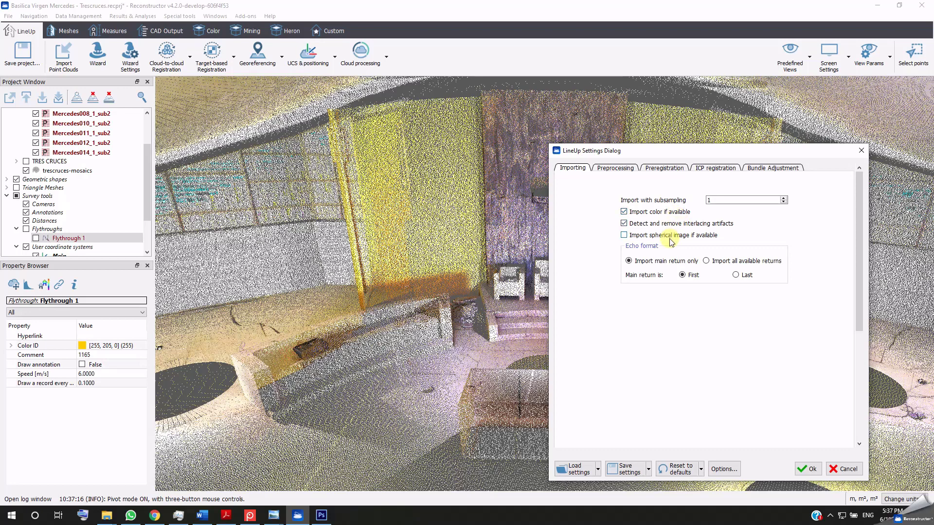
pyautogui.click(670, 237)
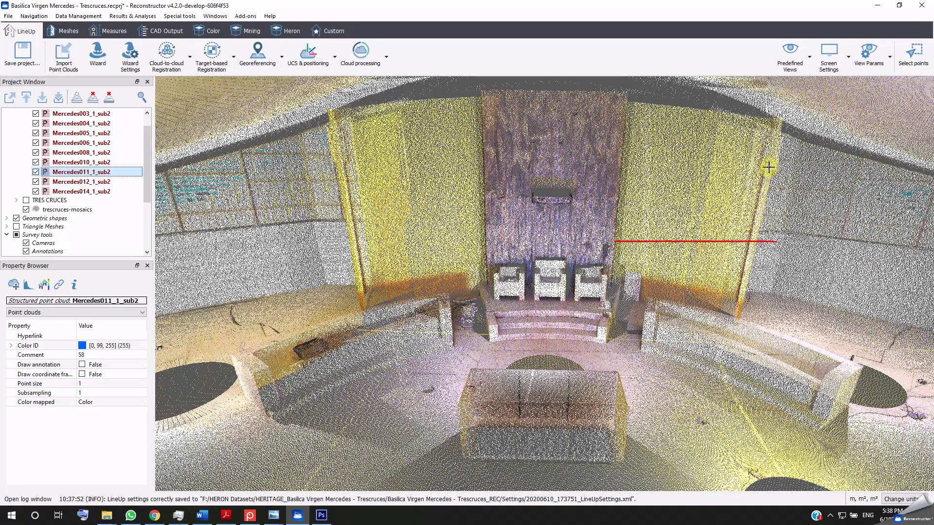
# Open the point cloud Mercedes011_1_sub2 in the 2D view and frame the altar area with its chairs and steps.
pyautogui.click(801, 57)
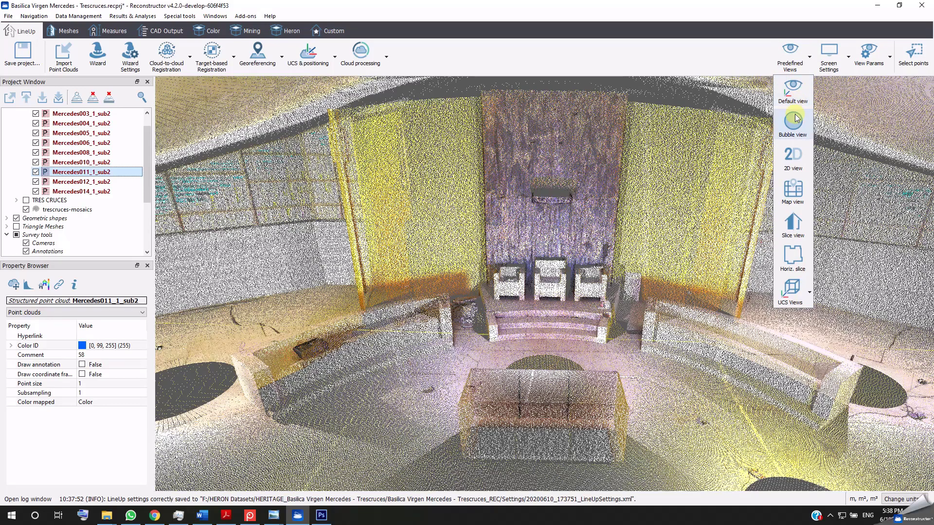
pyautogui.click(793, 166)
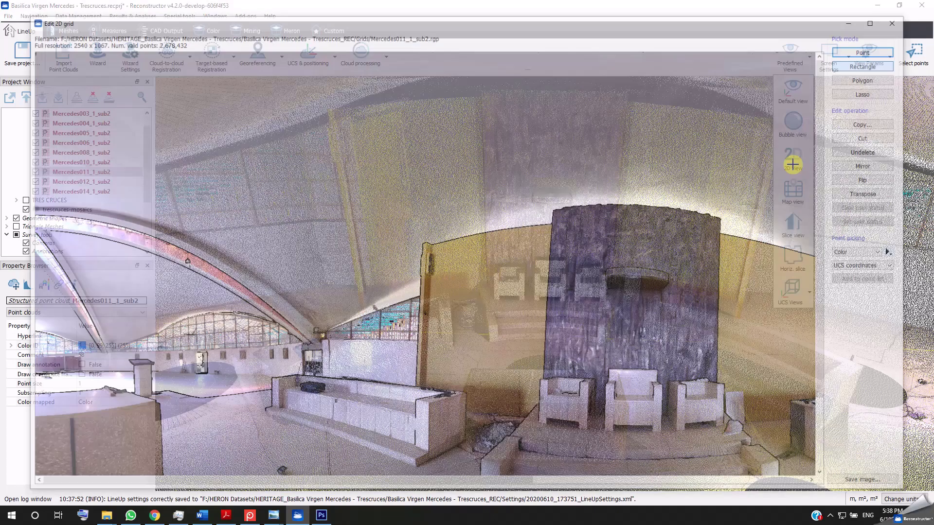
pyautogui.scroll(-2, 651, 339)
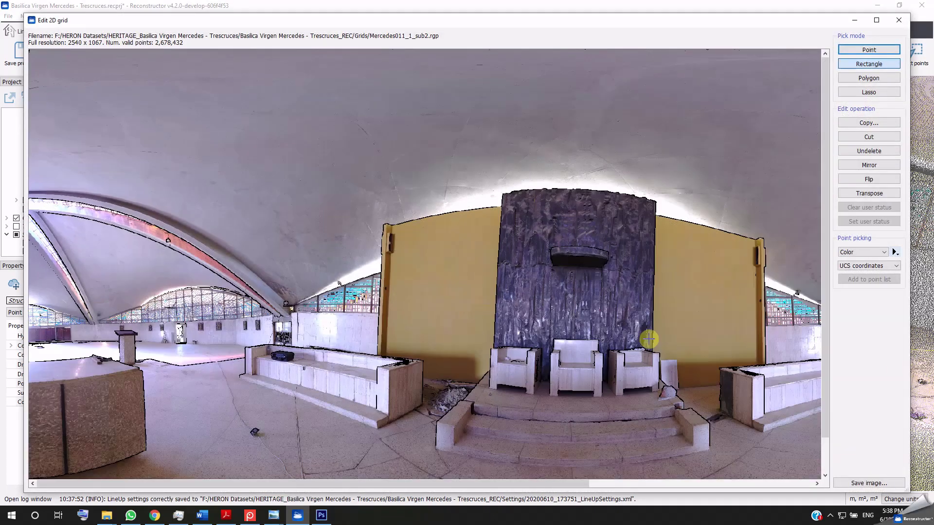
pyautogui.scroll(-1, 653, 347)
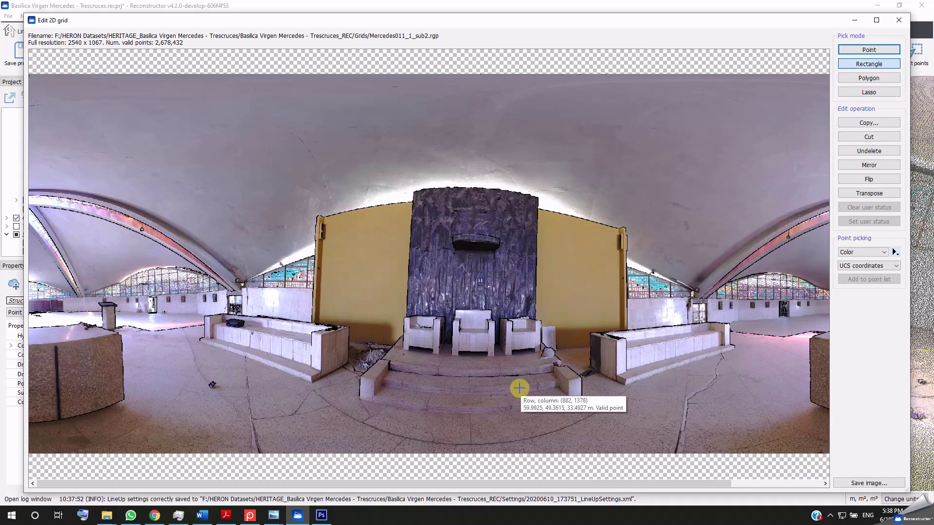
pyautogui.scroll(-1, 519, 390)
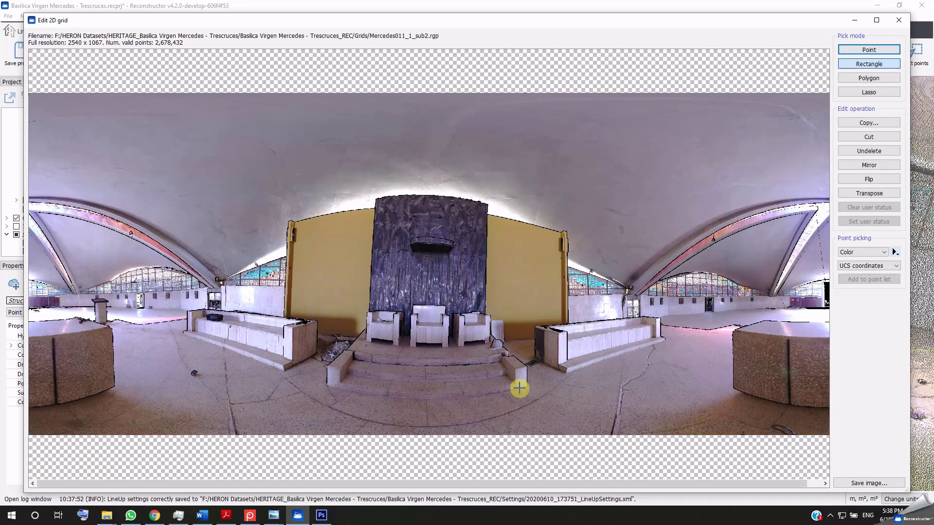
pyautogui.scroll(-1, 519, 388)
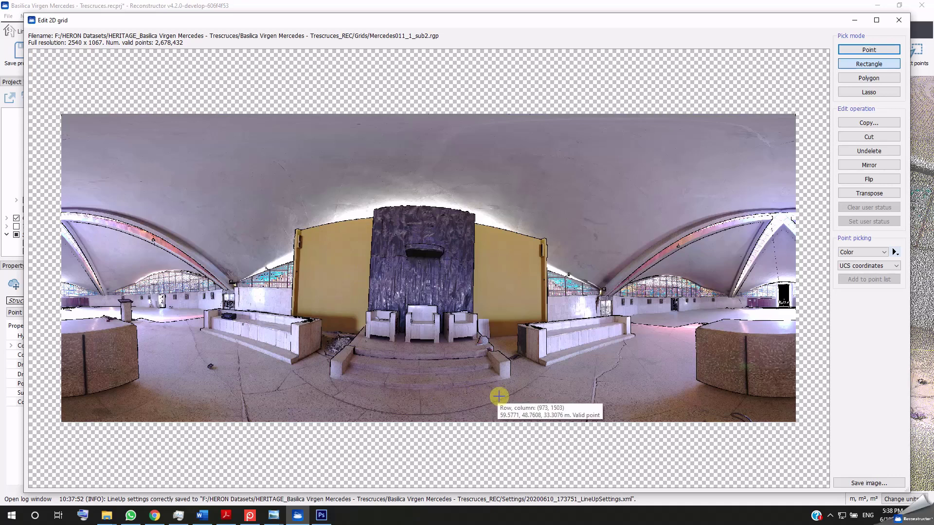
pyautogui.scroll(2, 447, 393)
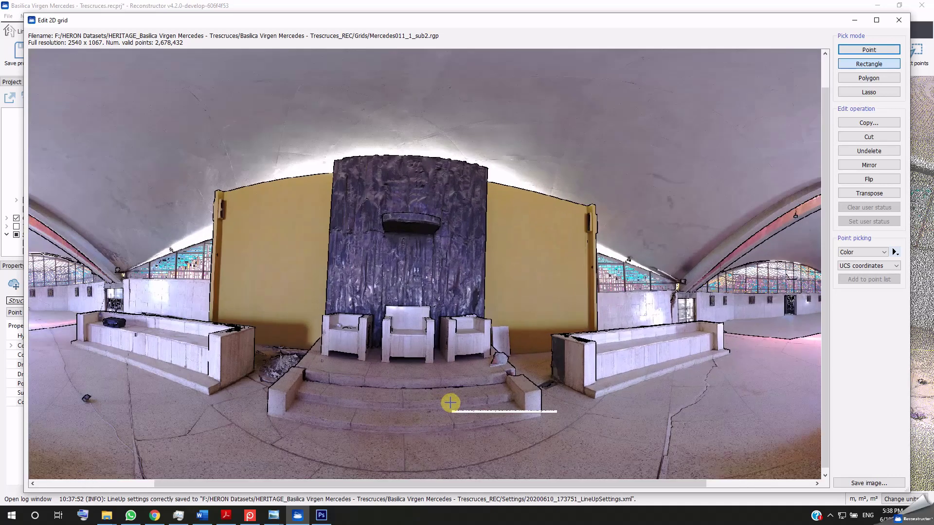
pyautogui.scroll(2, 449, 404)
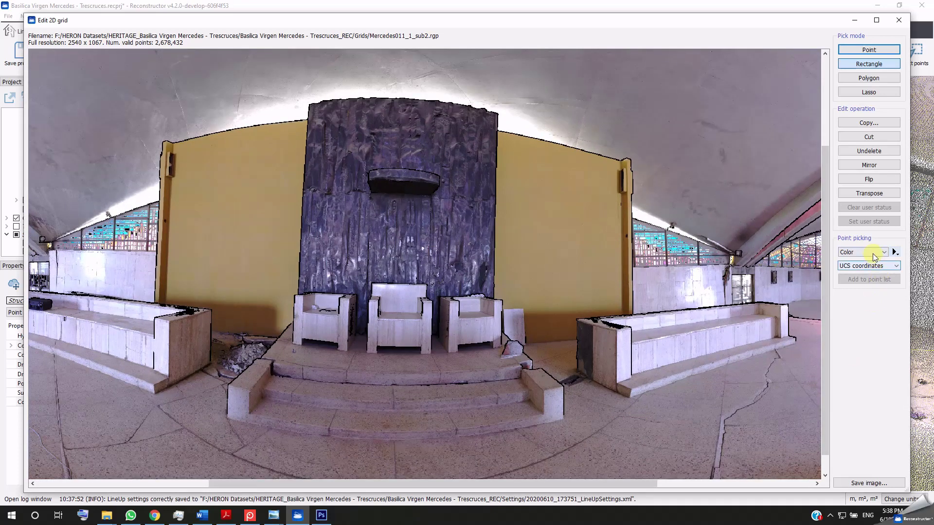
# Inspect the scan's Reflectance and Inclination layers in the 2D grid and return to the Color layer.
pyautogui.click(874, 254)
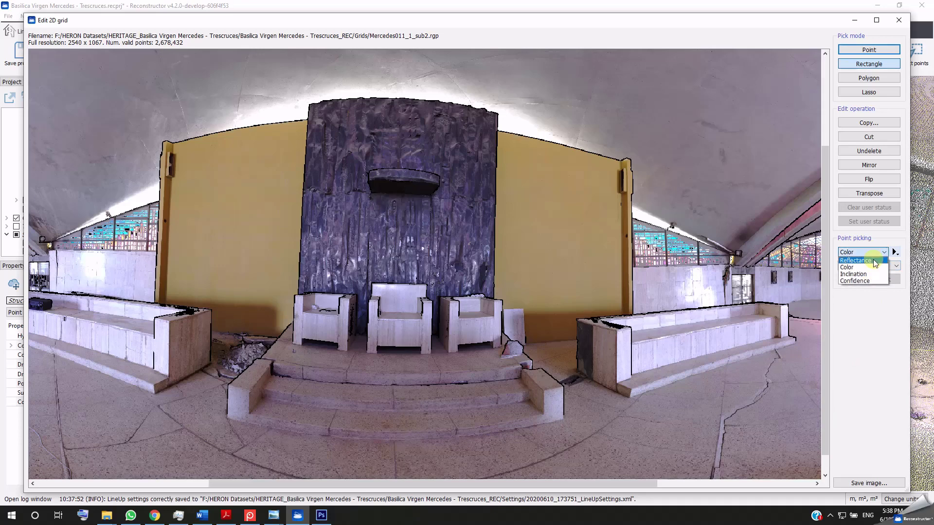
pyautogui.click(875, 261)
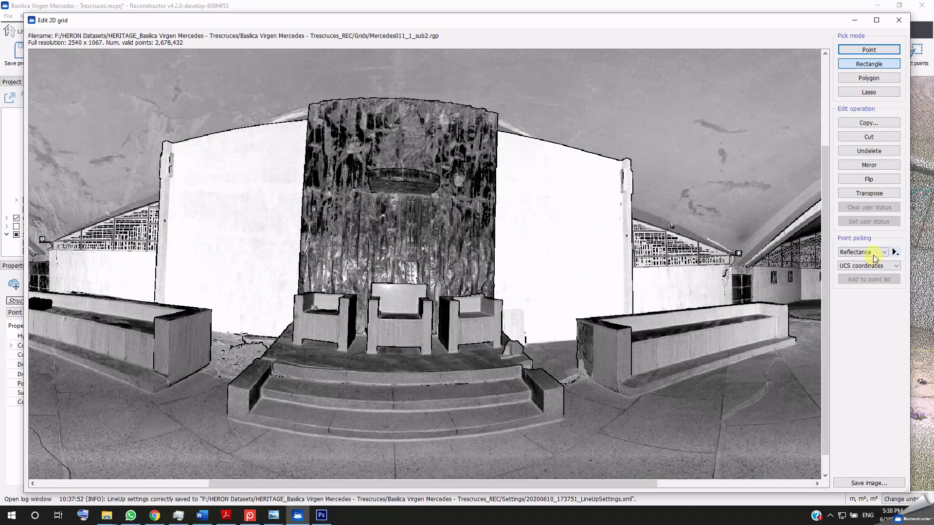
pyautogui.click(873, 255)
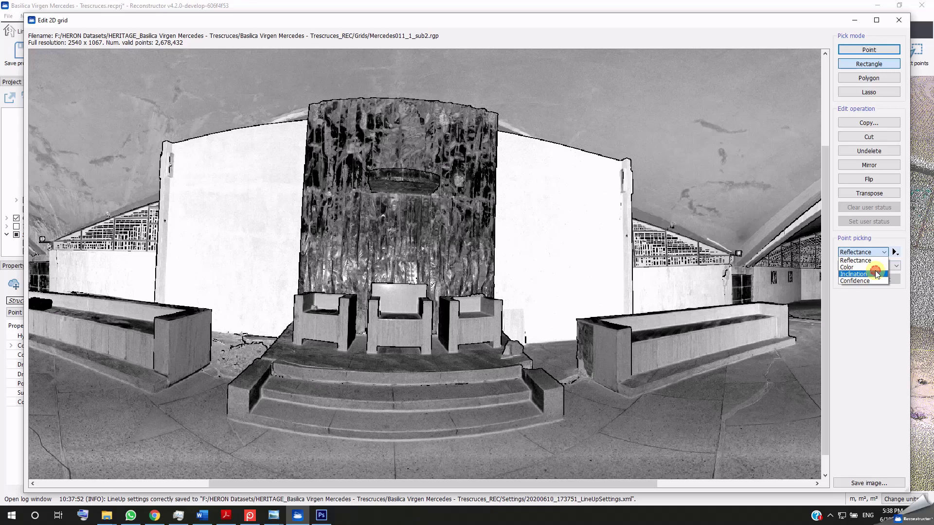
pyautogui.click(875, 273)
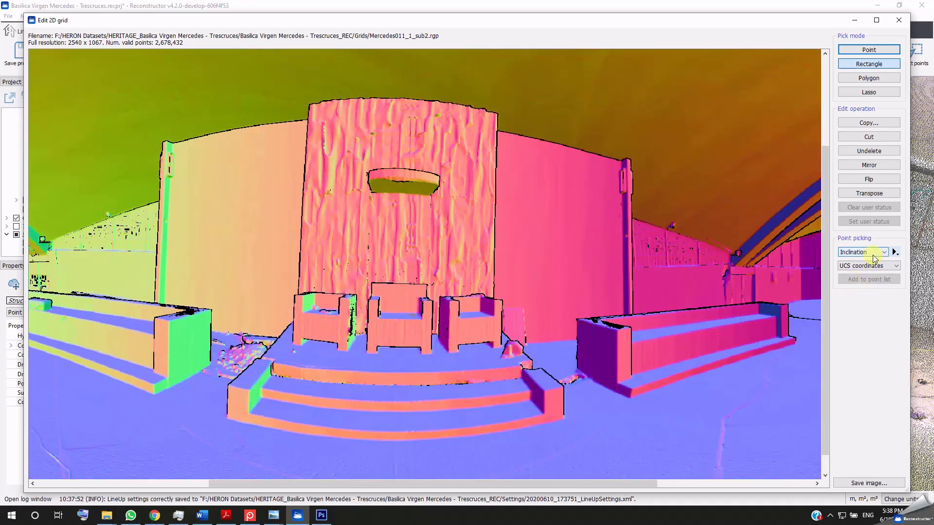
pyautogui.click(874, 254)
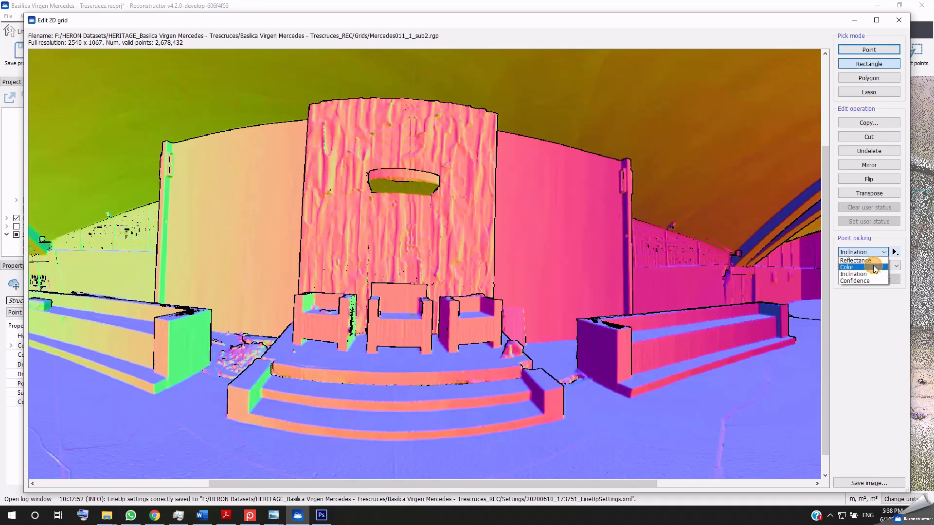
pyautogui.click(874, 267)
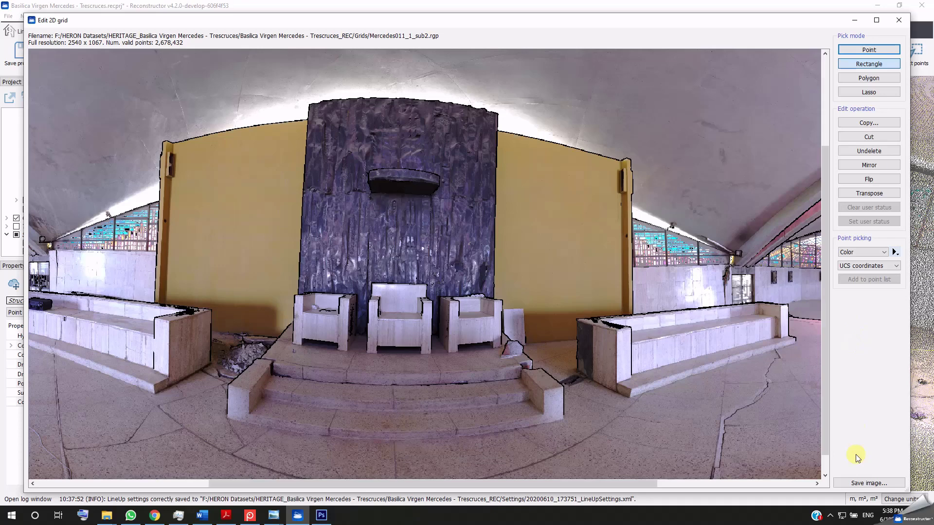
# Save the color panorama of the 2D grid as an image named "Original image" in the project.
pyautogui.click(869, 483)
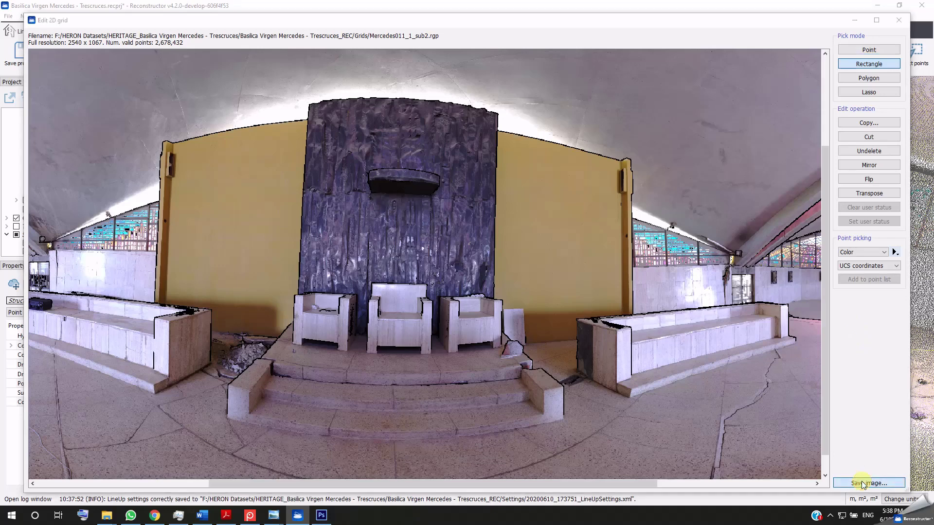
pyautogui.click(161, 335)
pyautogui.click(151, 375)
pyautogui.click(129, 324)
pyautogui.write('Original image')
pyautogui.press('Return')
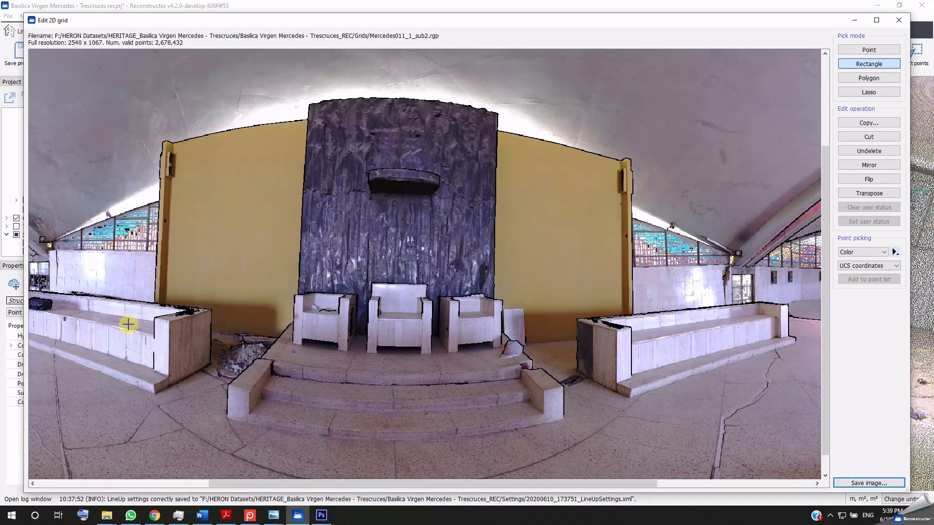
# Switch to Photoshop and open "Original image" from the Images folder.
pyautogui.click(325, 520)
pyautogui.click(27, 6)
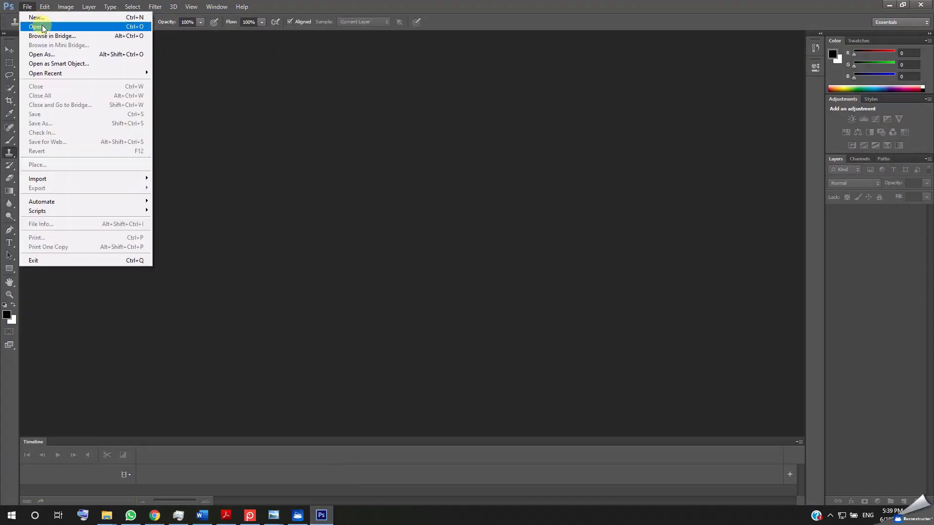
pyautogui.click(39, 25)
pyautogui.click(344, 180)
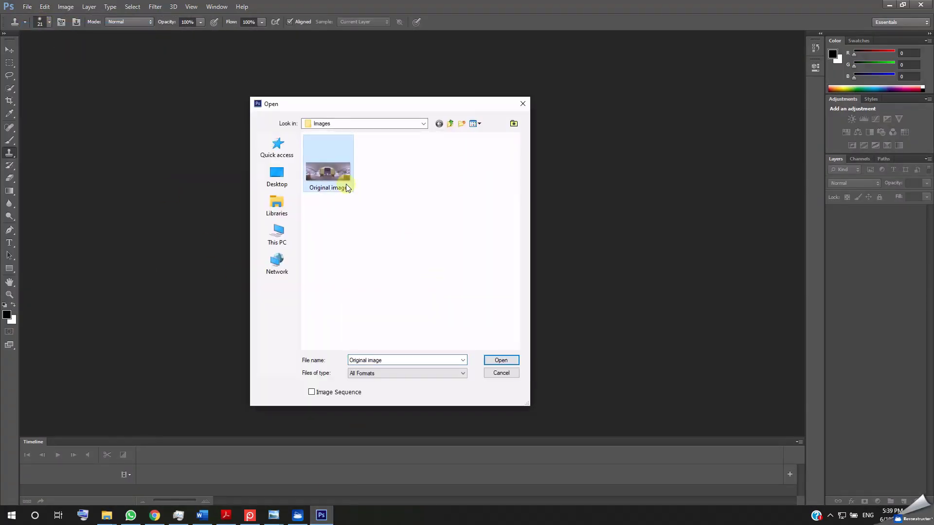
pyautogui.click(500, 360)
# Clone stone texture over the black gap along the altar's top step and the dark edges beside its left side wall.
pyautogui.keyDown('alt'); pyautogui.scroll(5, 413, 329); pyautogui.keyUp('alt')
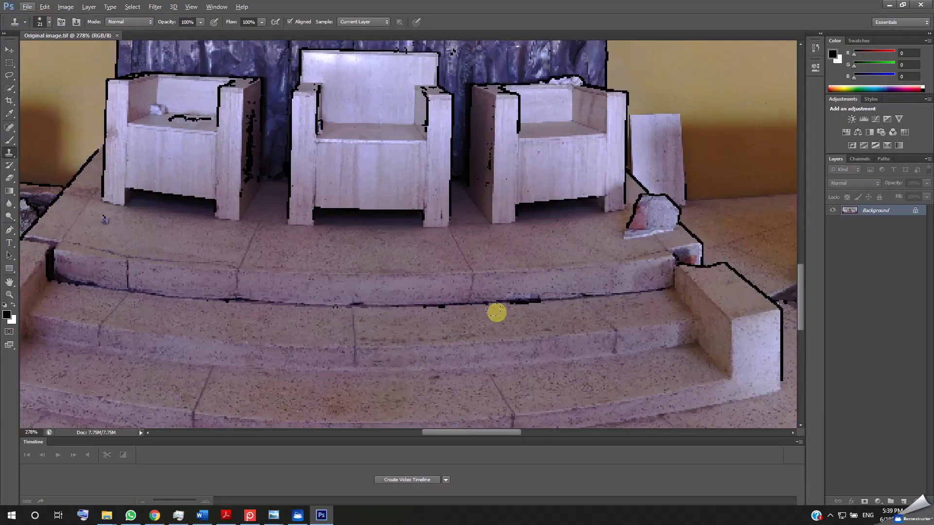
pyautogui.moveTo(579, 297)
pyautogui.mouseDown()
pyautogui.moveTo(284, 304)
pyautogui.moveTo(51, 277)
pyautogui.mouseUp()
pyautogui.keyDown('alt'); pyautogui.click(273, 371); pyautogui.keyUp('alt')
pyautogui.moveTo(465, 433); pyautogui.dragTo(448, 433)
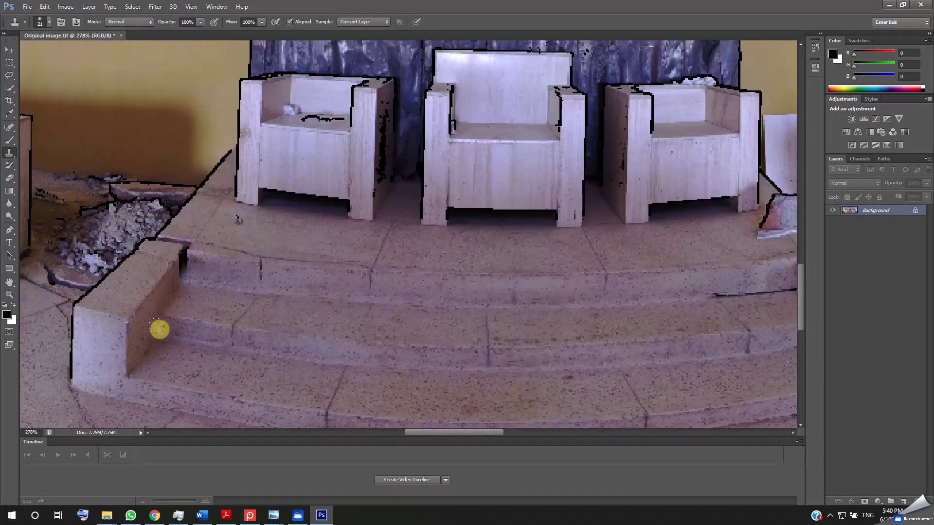
pyautogui.keyDown('alt'); pyautogui.click(161, 330); pyautogui.keyUp('alt')
pyautogui.moveTo(183, 274)
pyautogui.mouseDown()
pyautogui.moveTo(184, 252)
pyautogui.moveTo(166, 232)
pyautogui.mouseUp()
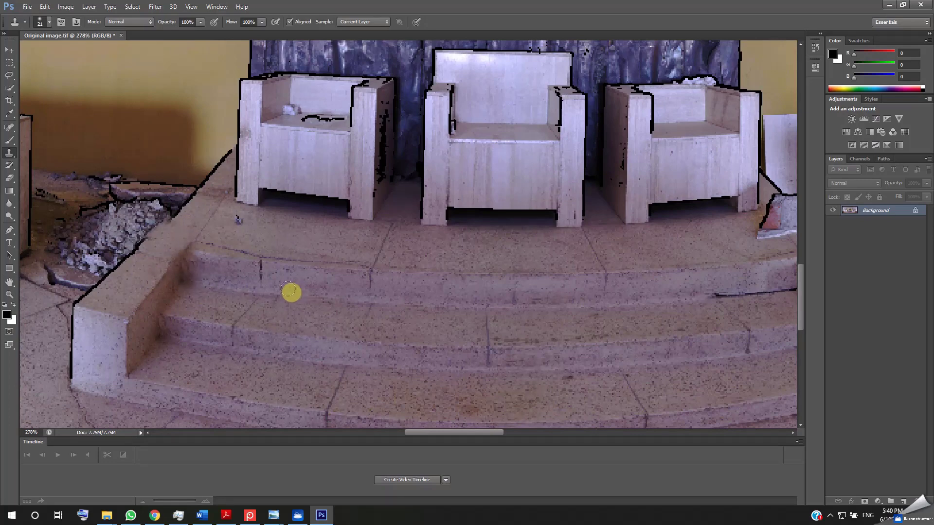
# Save the retouched picture as a TIFF named "Original image - restored" without image compression.
pyautogui.keyDown('alt'); pyautogui.scroll(-3, 369, 296); pyautogui.keyUp('alt')
pyautogui.click(27, 6)
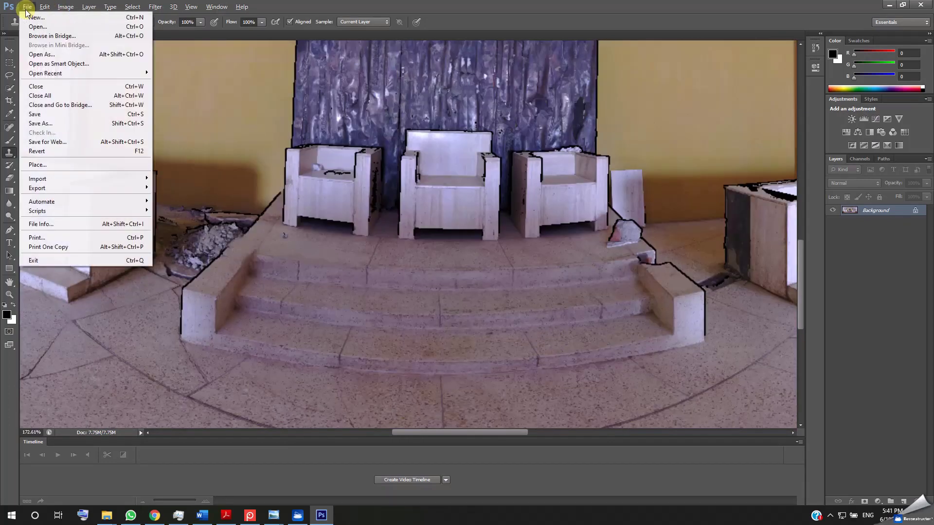
pyautogui.click(39, 124)
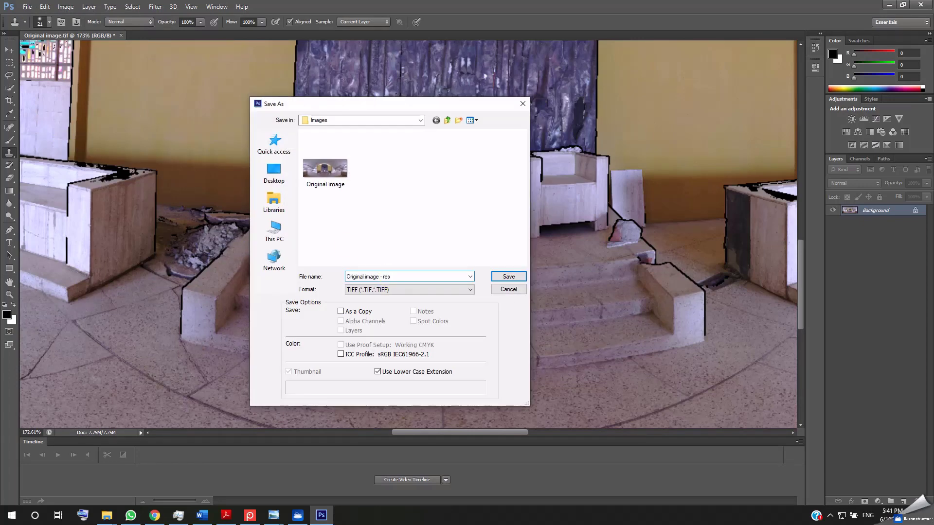
pyautogui.click(507, 277)
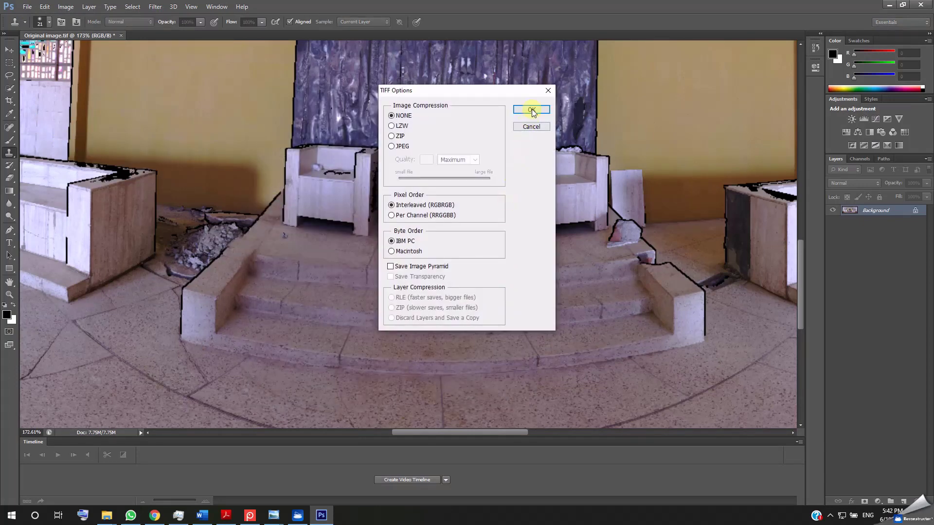
pyautogui.click(532, 110)
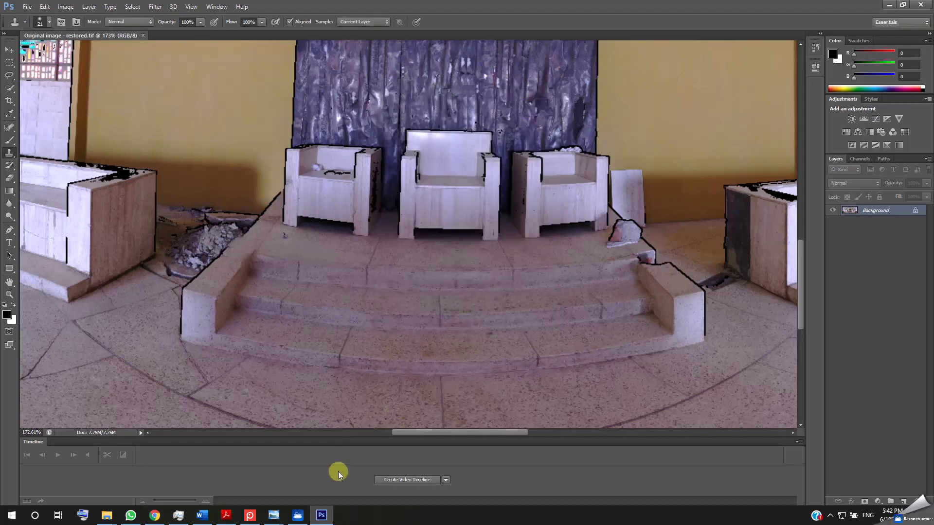
# Switch back to Reconstructor, close the 2D grid and open the color mapping of Mercedes011_1_sub2.
pyautogui.click(299, 517)
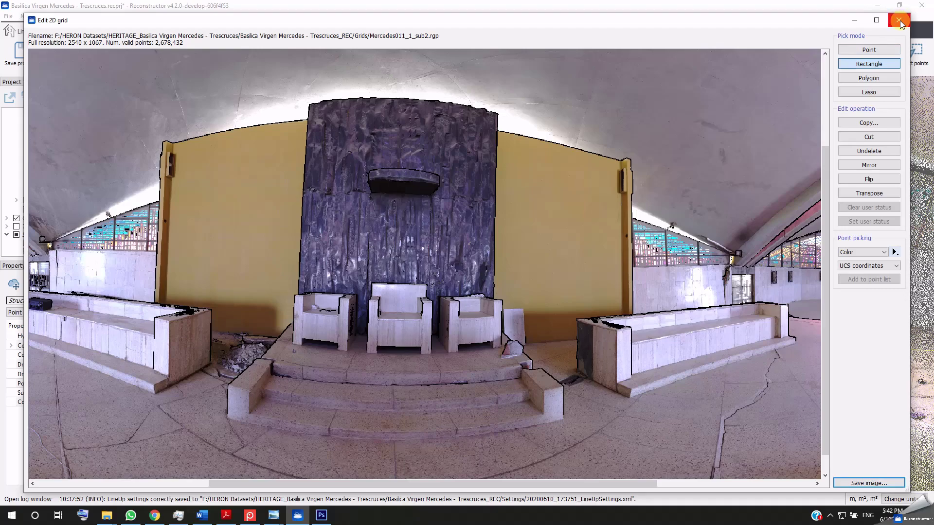
pyautogui.click(900, 21)
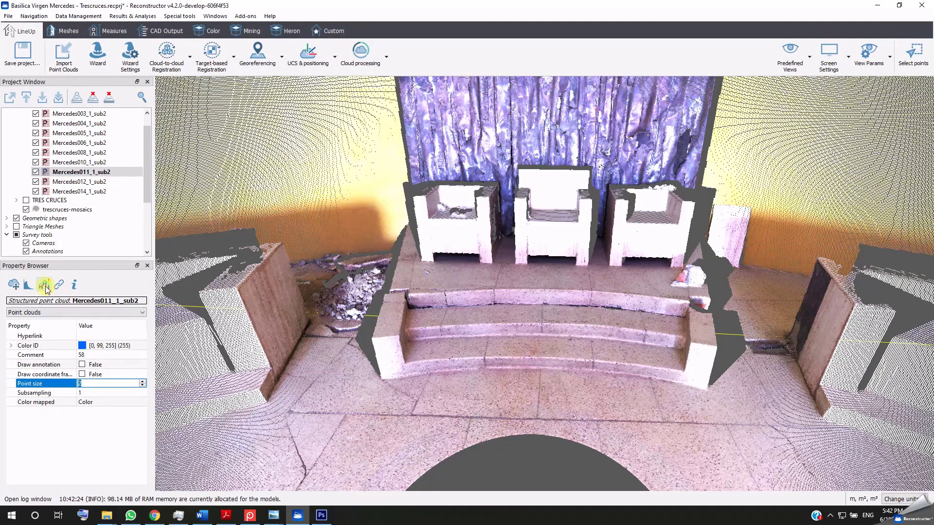
pyautogui.click(45, 286)
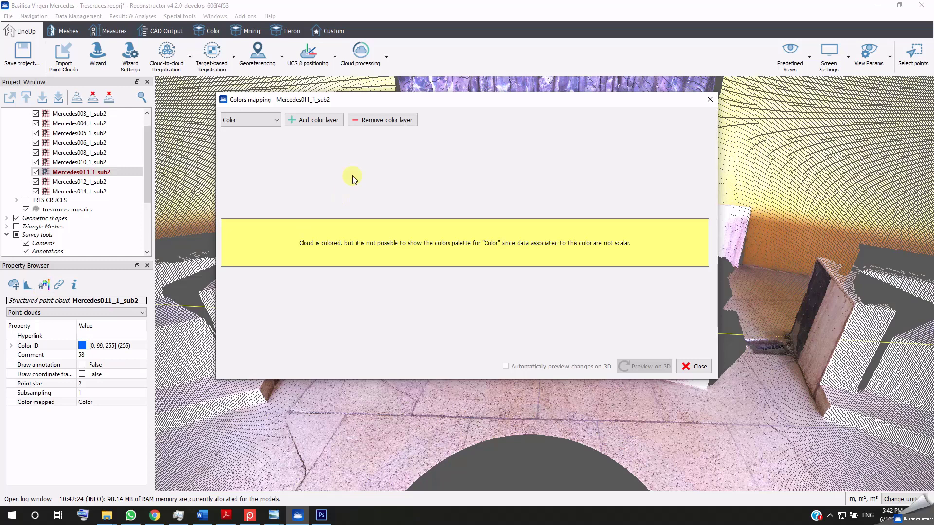
# Add a color layer to the point cloud from the image "Original image - restored".
pyautogui.click(334, 124)
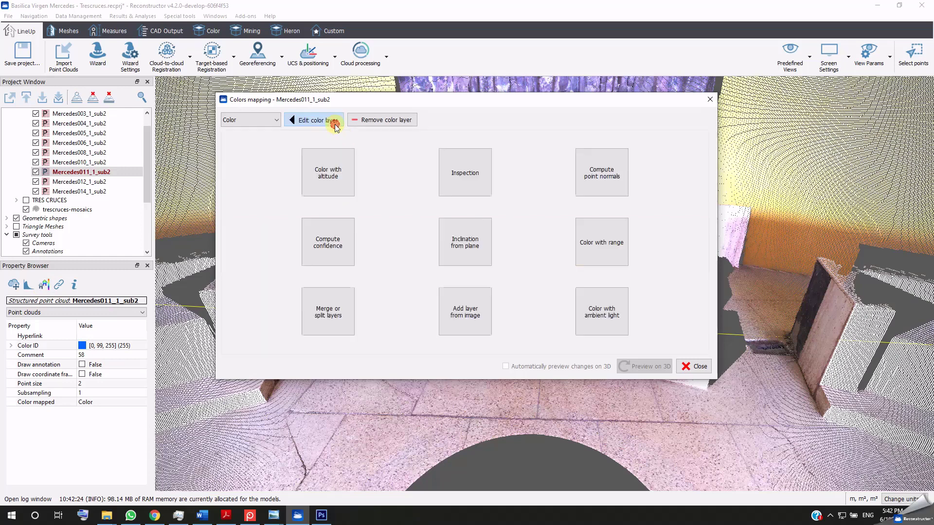
pyautogui.click(467, 314)
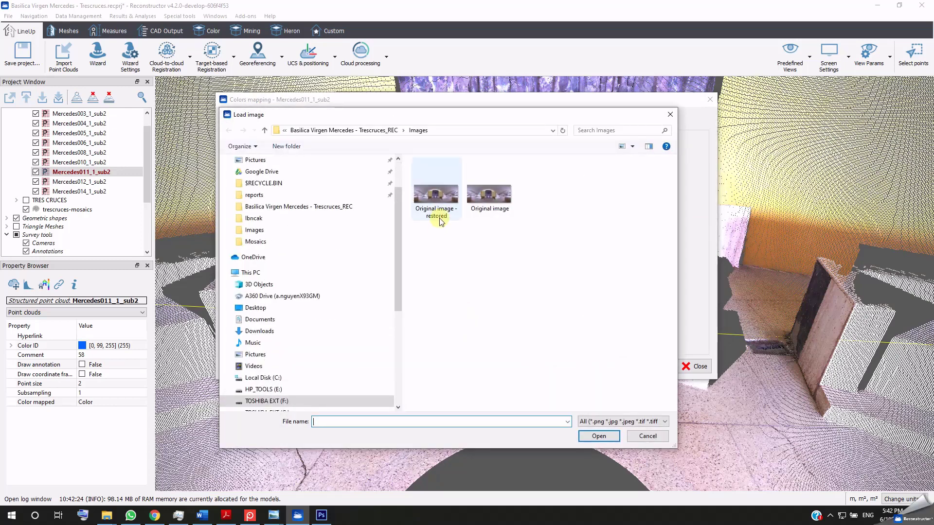
pyautogui.click(438, 202)
pyautogui.click(598, 436)
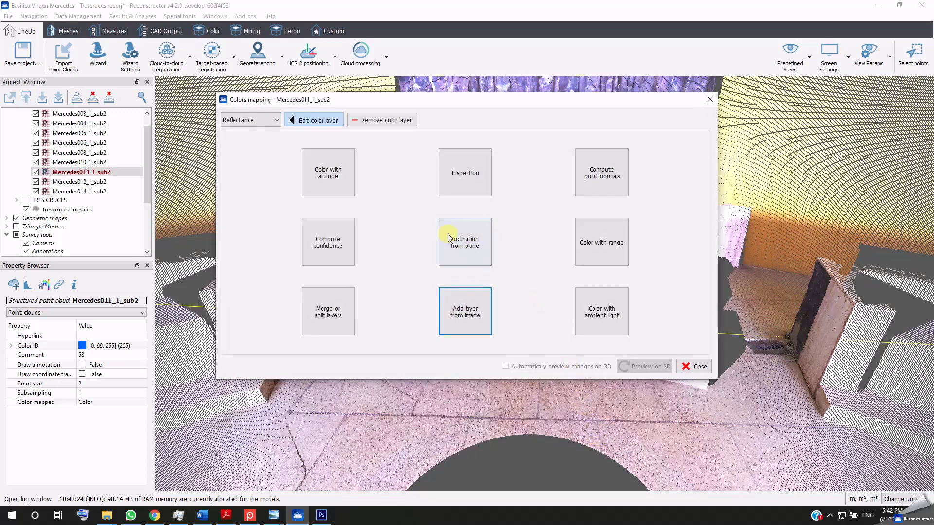
# Display the point cloud with the color layer "From Original image - restored.tif" and close the color mapping.
pyautogui.click(273, 123)
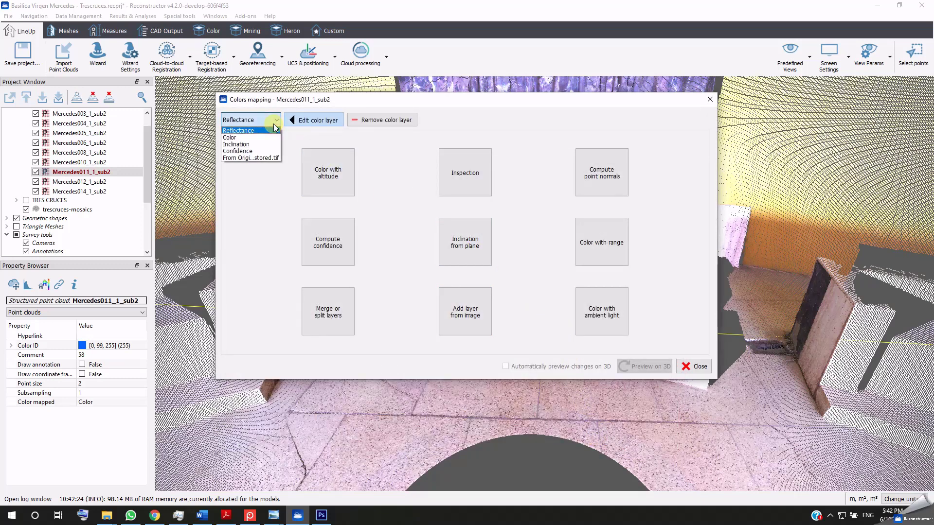
pyautogui.click(268, 157)
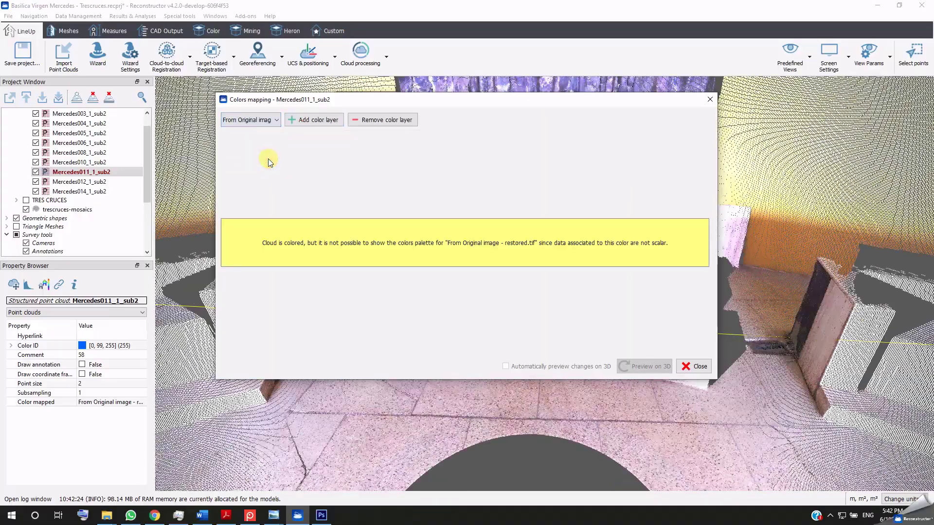
pyautogui.click(696, 367)
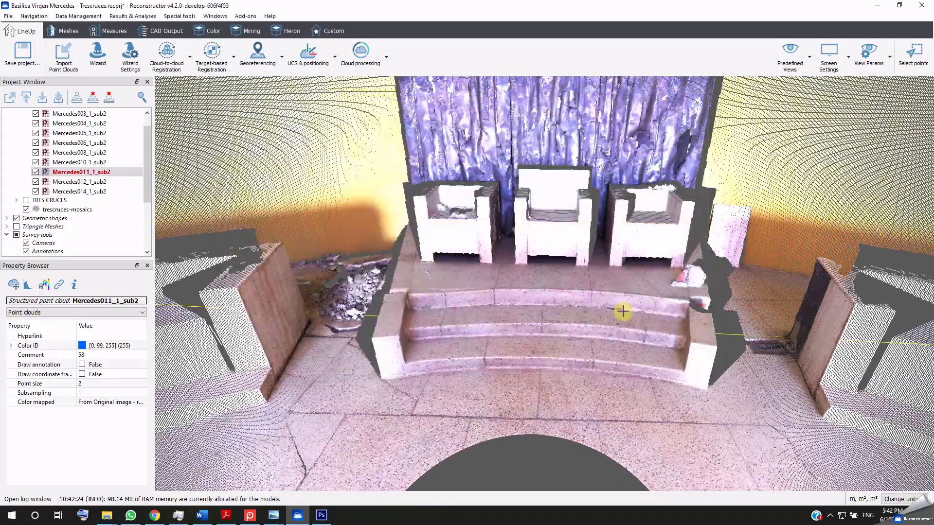
pyautogui.moveTo(492, 319); pyautogui.dragTo(524, 322)
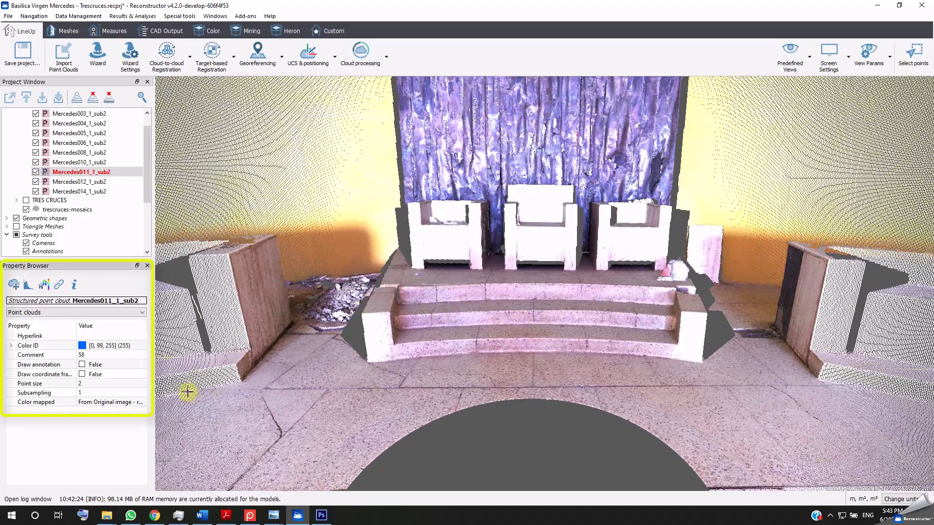
# Change the mapped color of Mercedes011_1_sub2 to the Color layer in its properties.
pyautogui.click(133, 404)
pyautogui.click(134, 405)
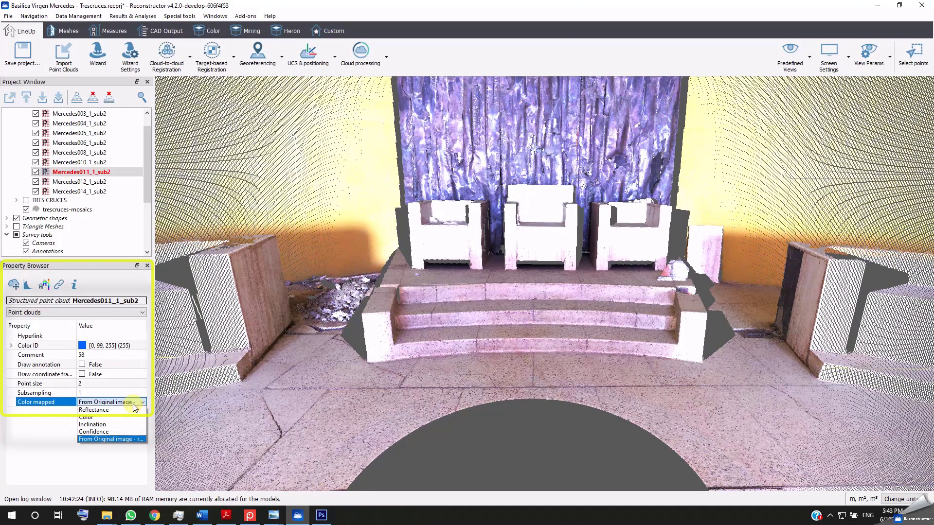
pyautogui.click(133, 417)
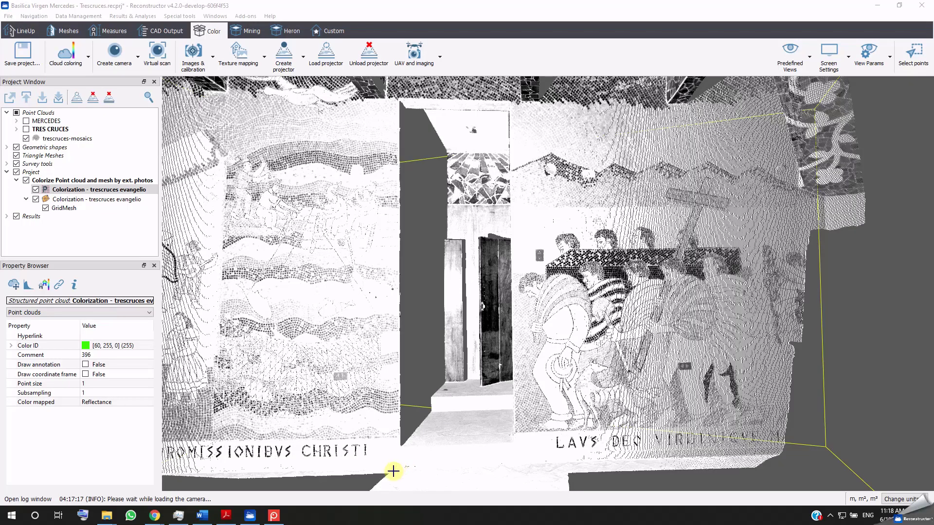
# Load the triangle mesh "Colorization - trescruces evangelio" and hide it so only the matching point cloud is displayed.
pyautogui.click(56, 199)
pyautogui.rightClick(54, 198)
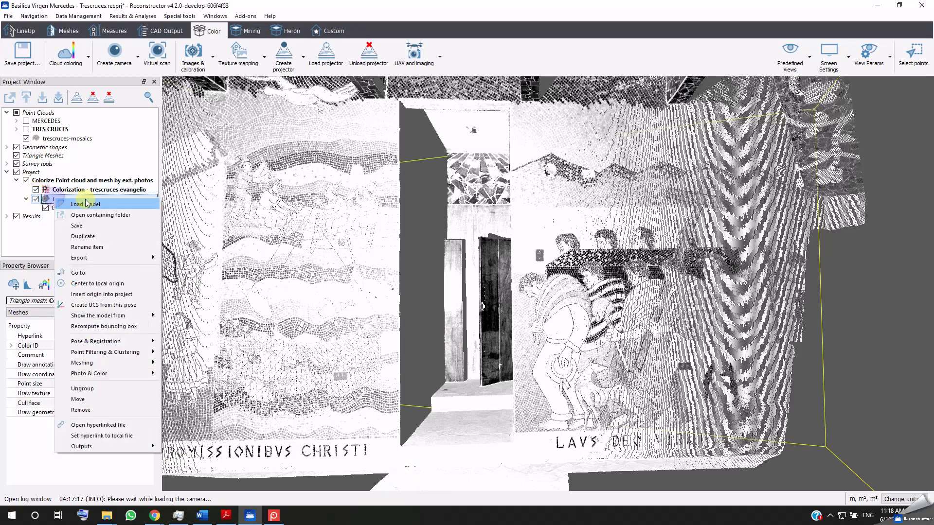
pyautogui.click(87, 203)
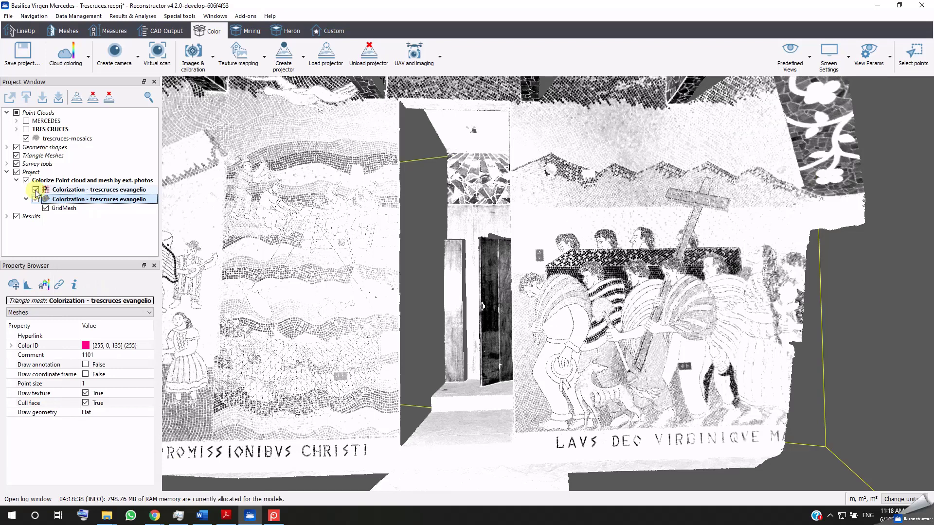
pyautogui.click(35, 198)
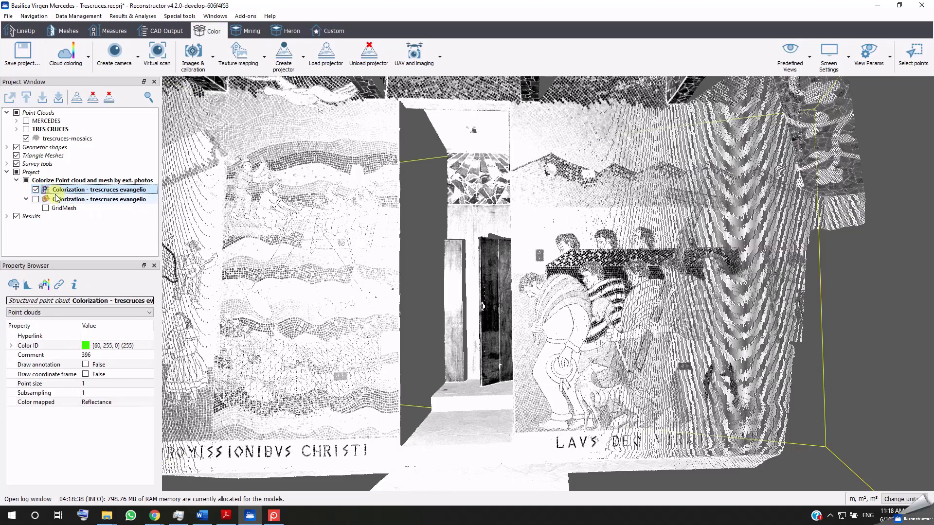
# Select the point cloud together with the mesh "Colorization - trescruces evangelio" and start camera calibration on a model.
pyautogui.click(51, 190)
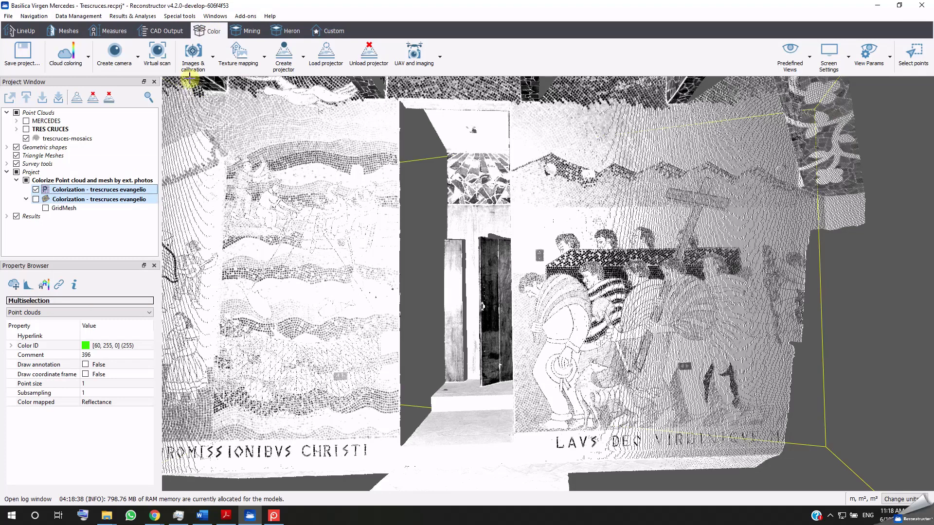
pyautogui.click(199, 67)
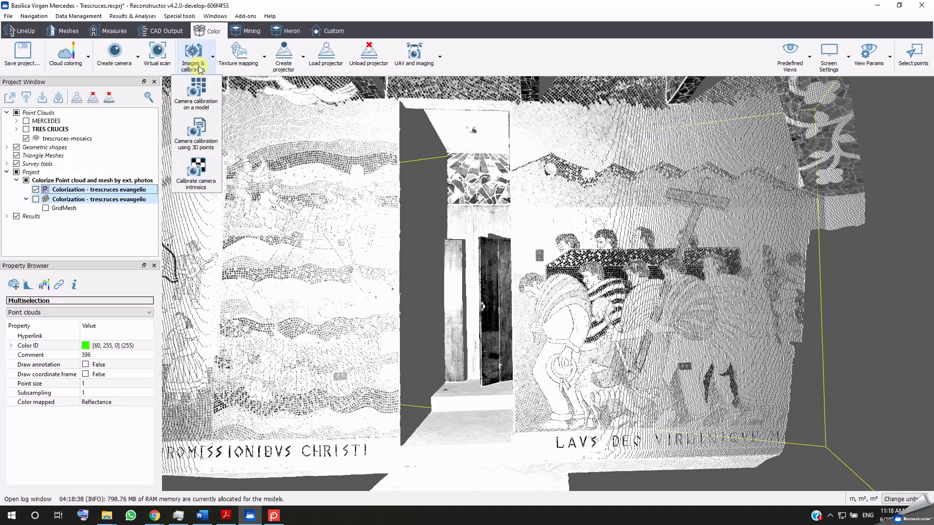
pyautogui.click(203, 101)
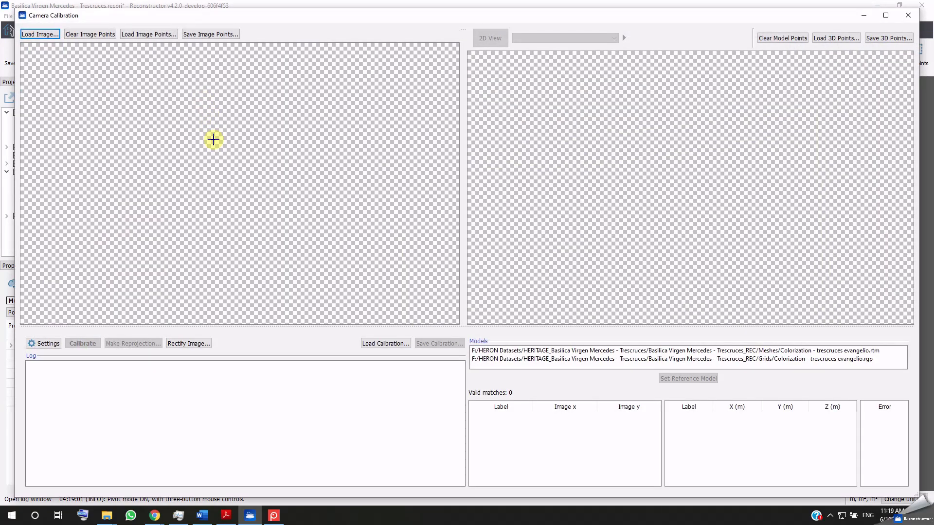
# Try the mesh "Colorization - trescruces evangelio.rtm" as reference model, and set the point cloud "Colorization - trescruces evangelio.rgp" instead.
pyautogui.click(850, 351)
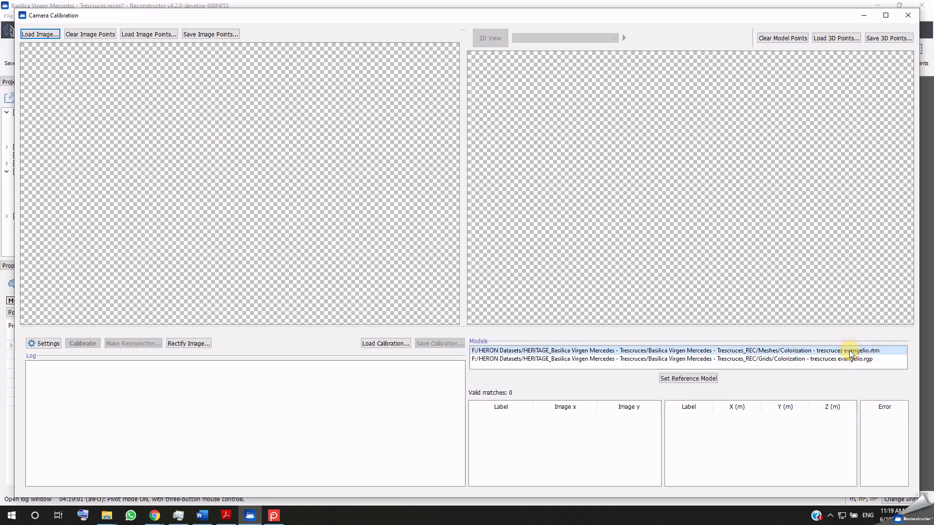
pyautogui.click(713, 379)
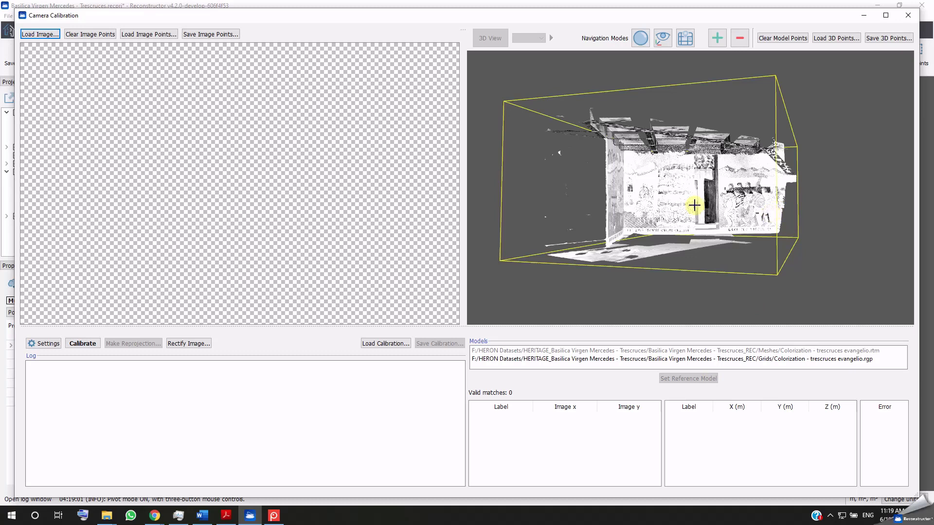
pyautogui.click(784, 360)
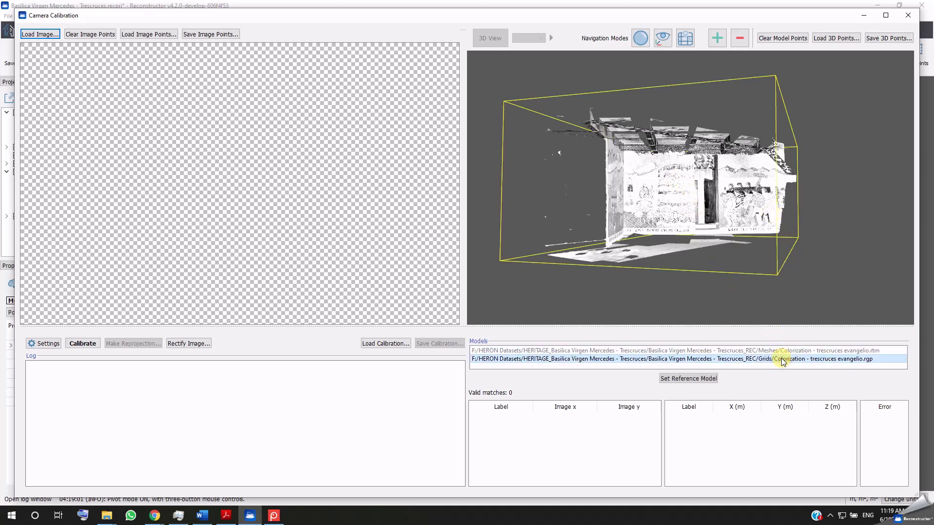
pyautogui.click(701, 381)
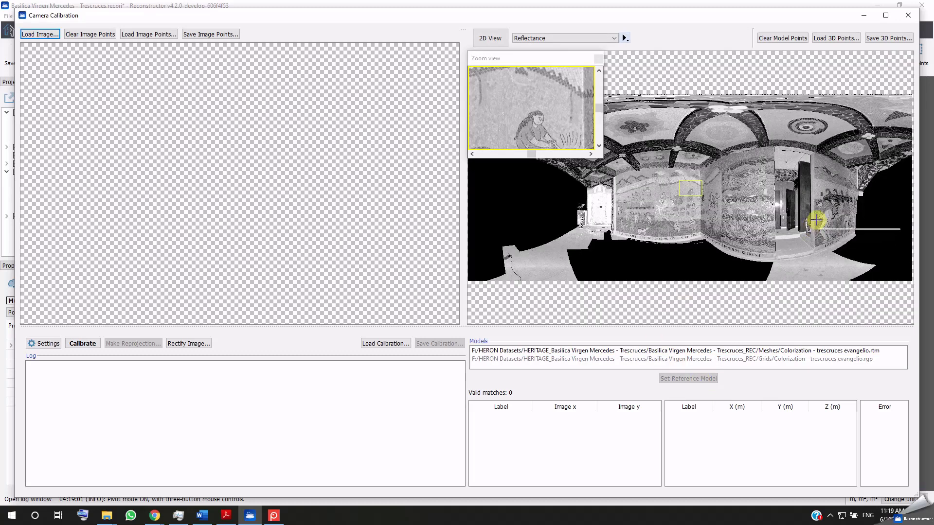
# Load the photo SEC_5336 from the Mosaics folder as the image to calibrate.
pyautogui.scroll(8, 829, 202)
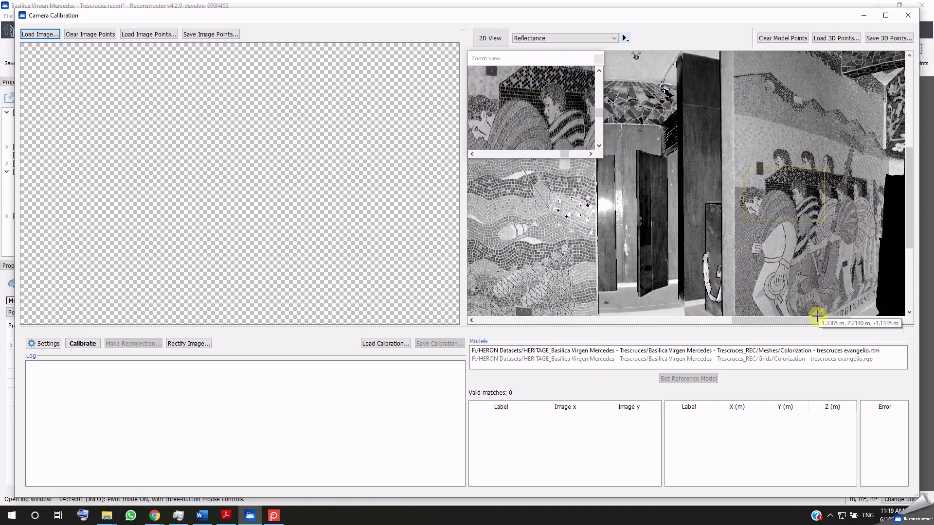
pyautogui.moveTo(820, 320); pyautogui.dragTo(838, 320)
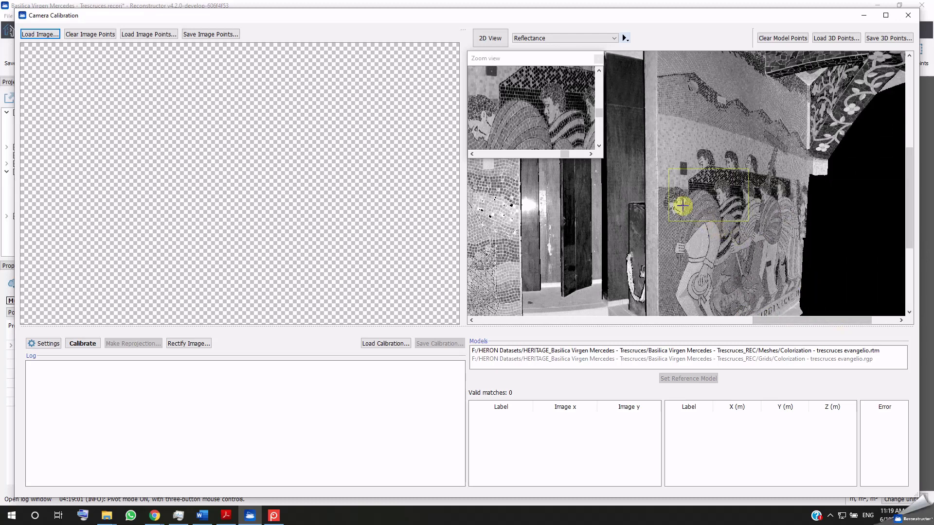
pyautogui.scroll(3, 490, 119)
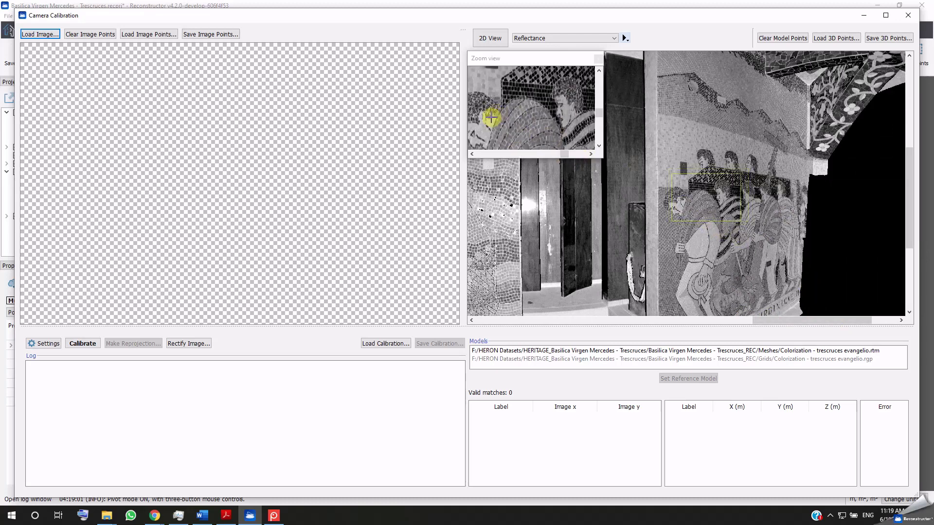
pyautogui.click(38, 34)
pyautogui.moveTo(472, 101); pyautogui.dragTo(472, 200)
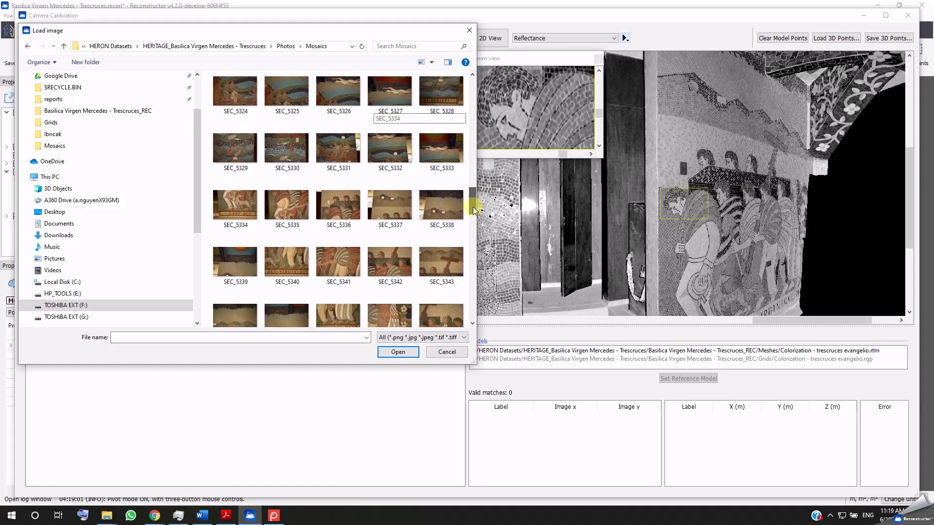
pyautogui.click(346, 213)
pyautogui.click(398, 352)
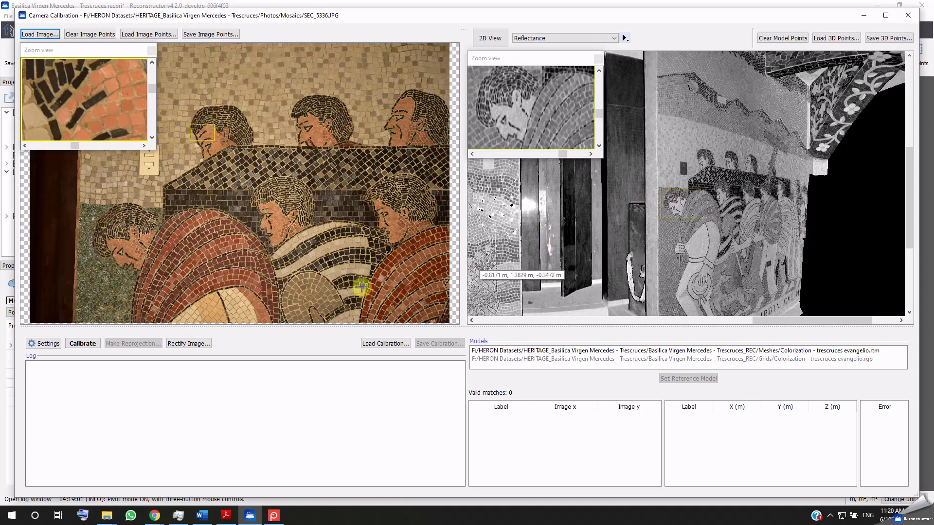
# Open the camera calibration settings, choose the Perspective lens type and check its RANSAC minimum points.
pyautogui.click(48, 344)
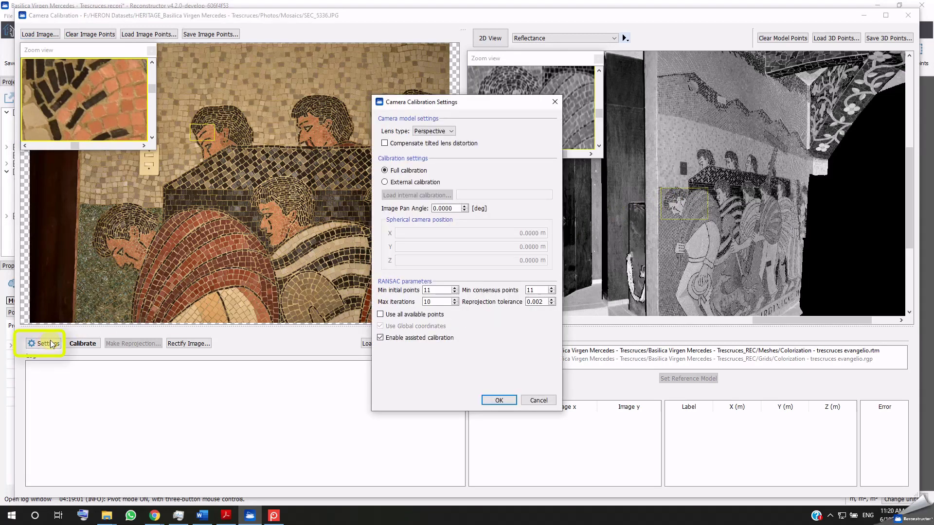
pyautogui.moveTo(426, 108); pyautogui.dragTo(380, 99)
pyautogui.click(389, 123)
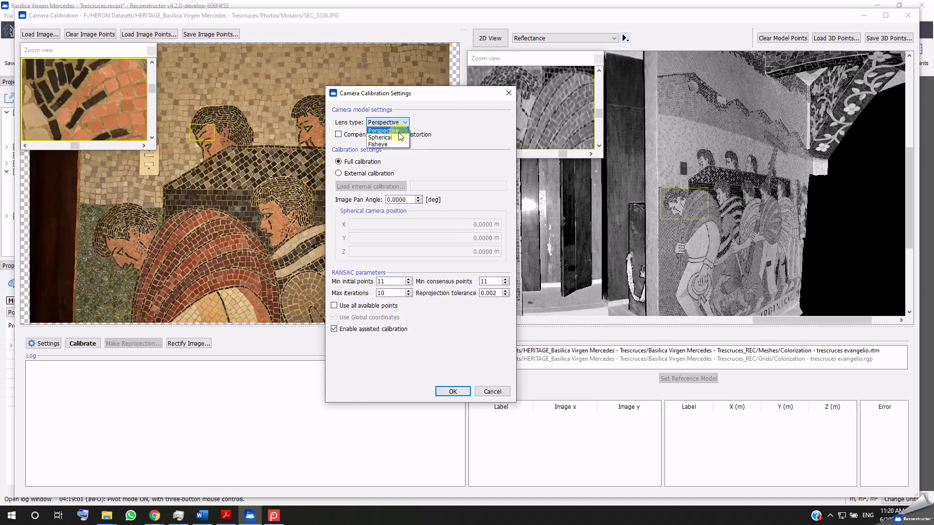
pyautogui.click(399, 131)
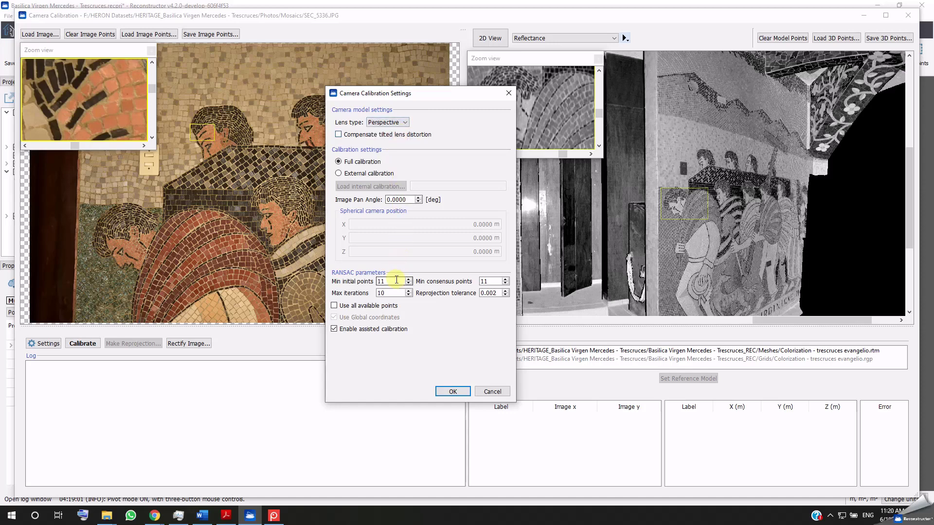
pyautogui.moveTo(397, 280); pyautogui.dragTo(381, 281)
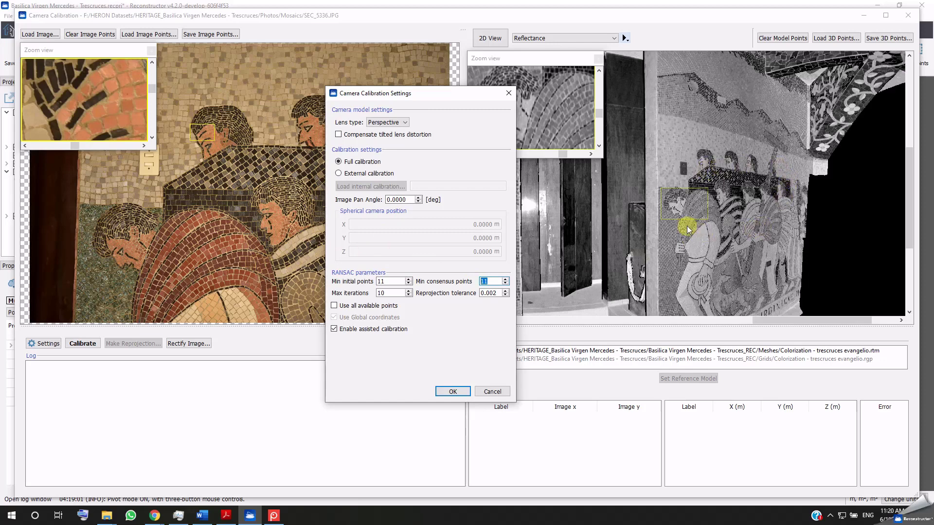
# Try the Spherical and Fisheye lens types to compare their RANSAC minimum points.
pyautogui.click(392, 122)
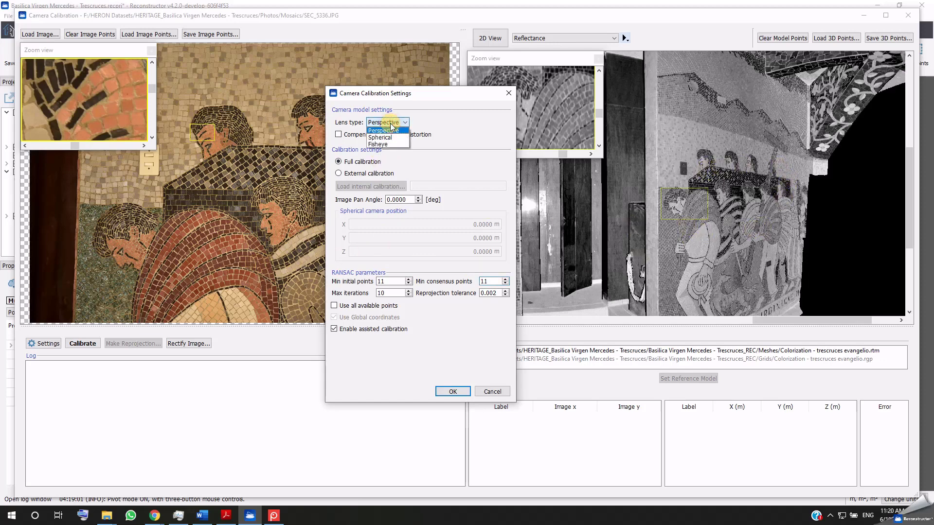
pyautogui.click(387, 137)
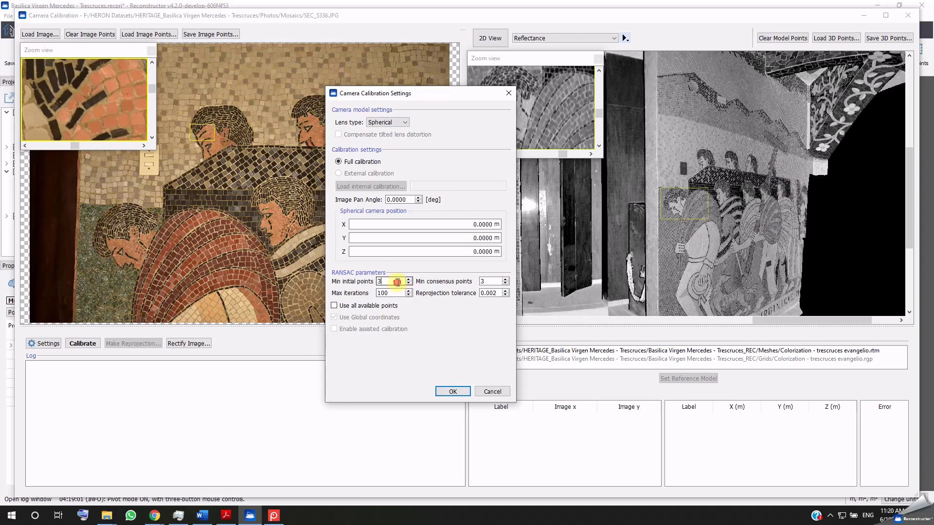
pyautogui.doubleClick(379, 281)
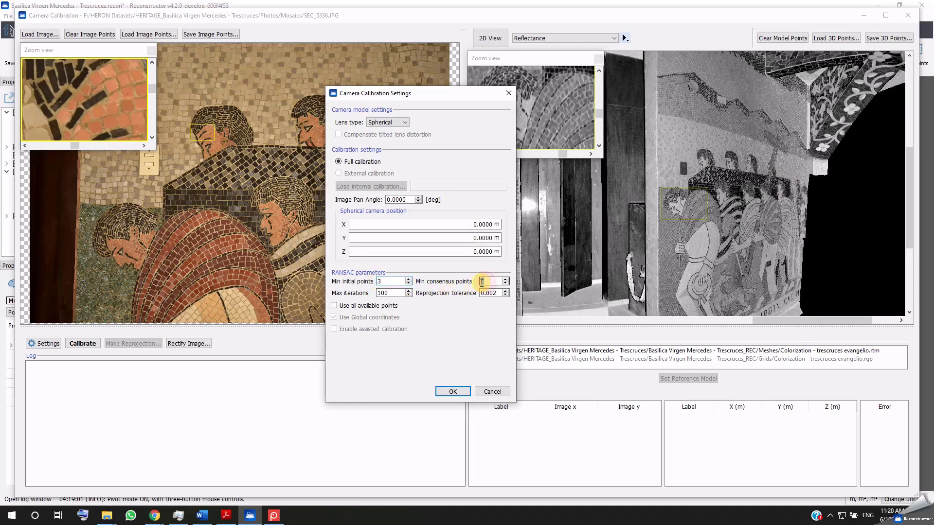
pyautogui.click(376, 122)
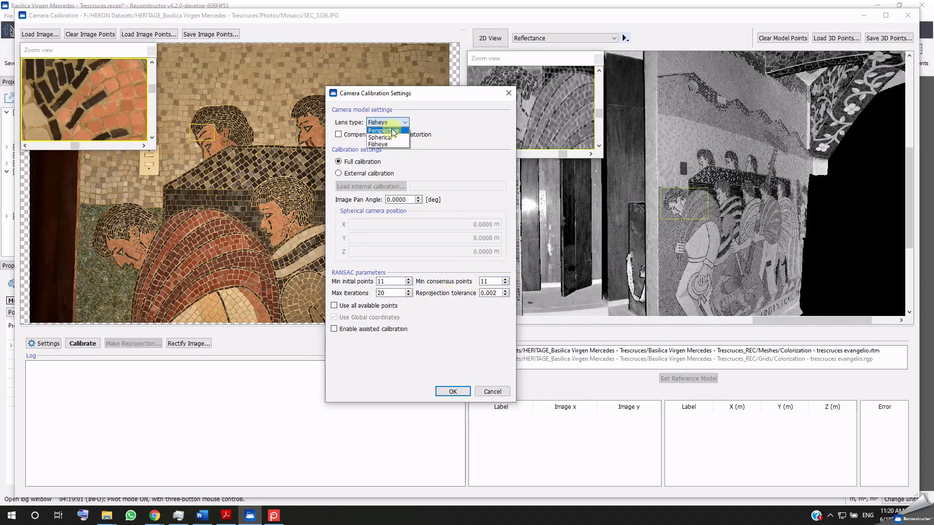
# Set the lens type to Perspective with tilted lens distortion compensation and accept the calibration settings.
pyautogui.click(391, 130)
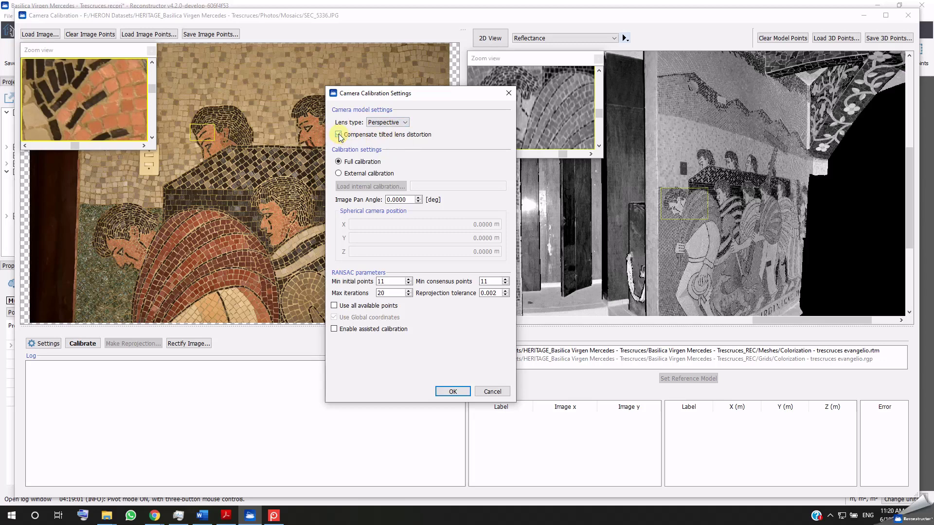
pyautogui.click(394, 293)
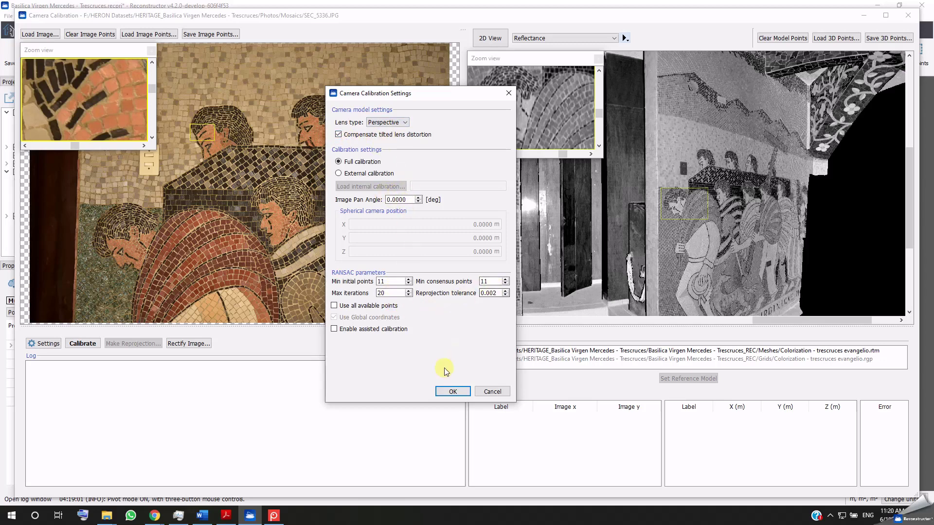
pyautogui.click(451, 391)
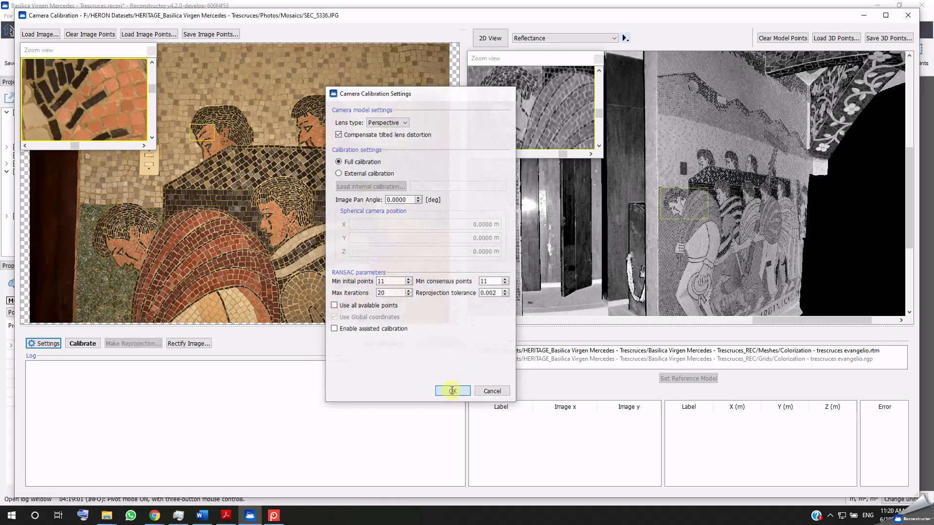
# Place matching points 1 to 3 on the photo and model: upper-left figure's face, wall switch and the dark coffin's left corner.
pyautogui.click(206, 130)
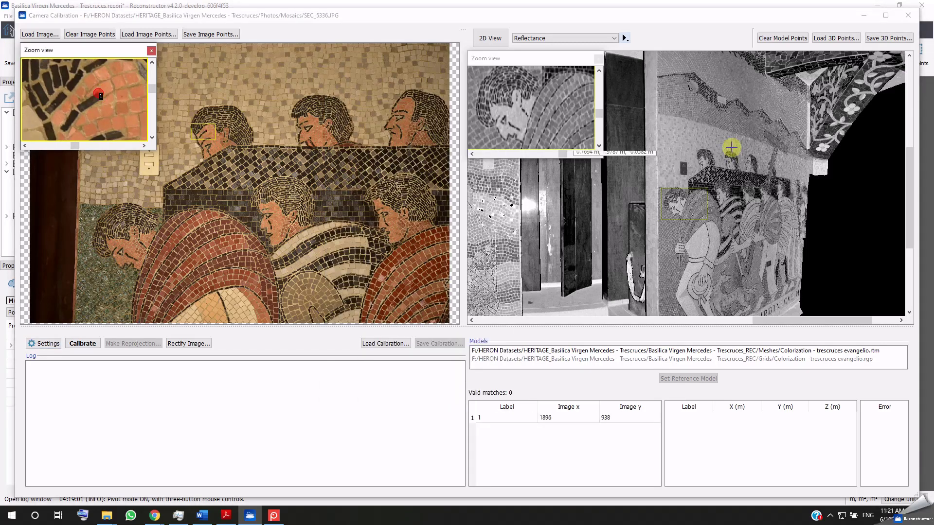
pyautogui.click(703, 159)
pyautogui.click(149, 168)
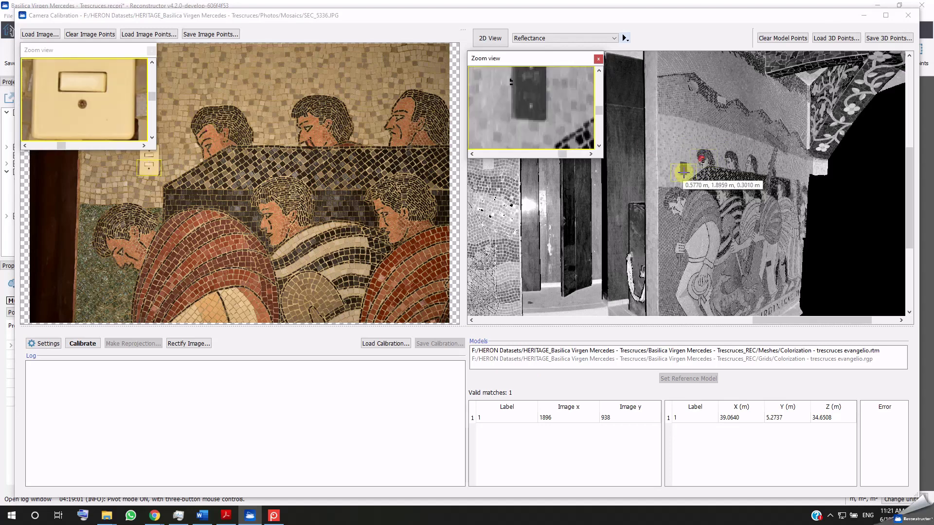
pyautogui.click(683, 171)
pyautogui.click(163, 186)
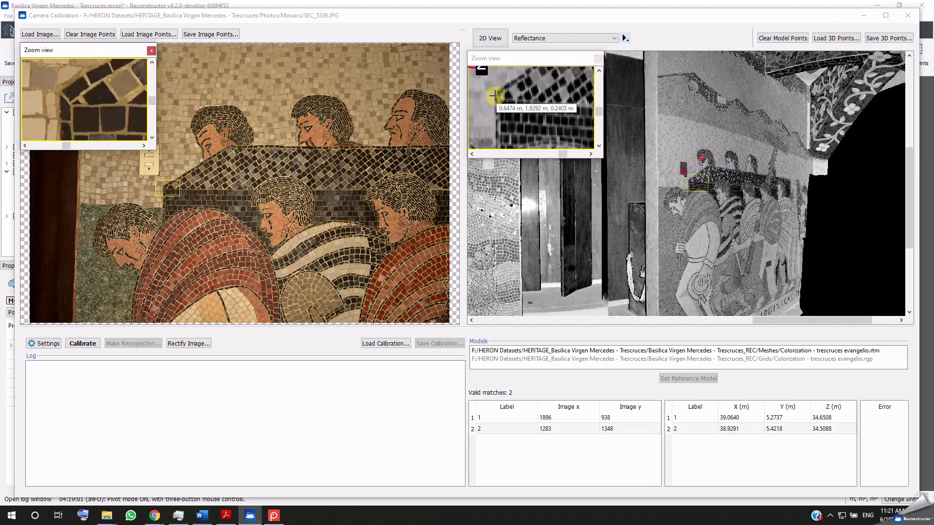
pyautogui.click(688, 181)
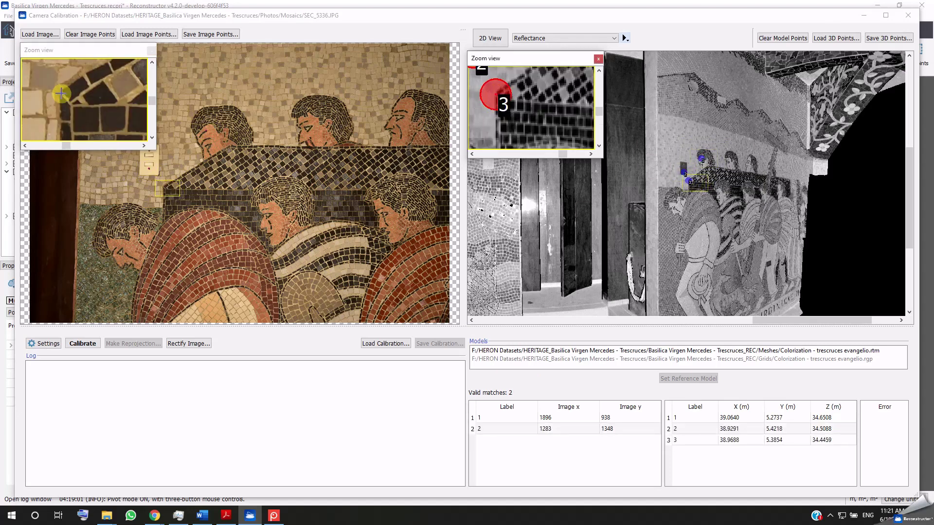
# Place matching points 4 to 6 on the lower-left figure's face, the pale garment tip below the red cloak, and the round brown shape.
pyautogui.click(122, 248)
pyautogui.click(675, 208)
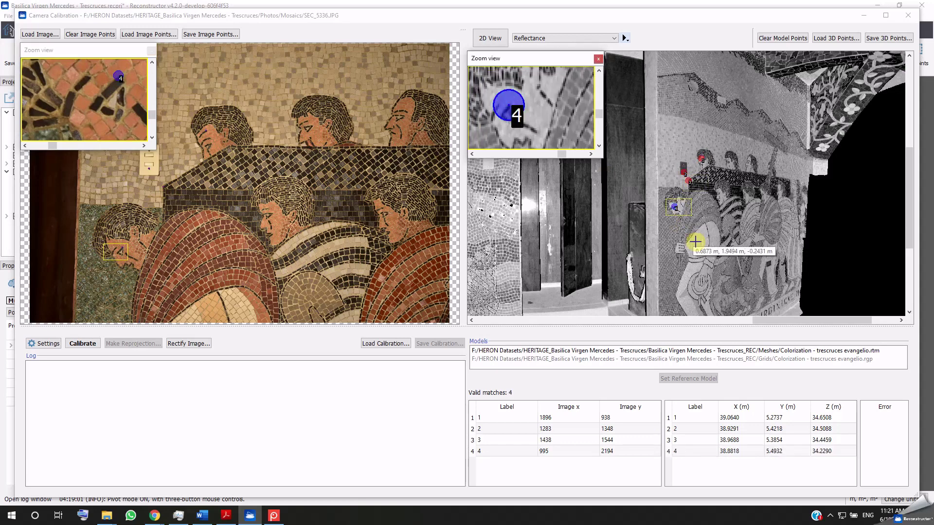
pyautogui.click(706, 222)
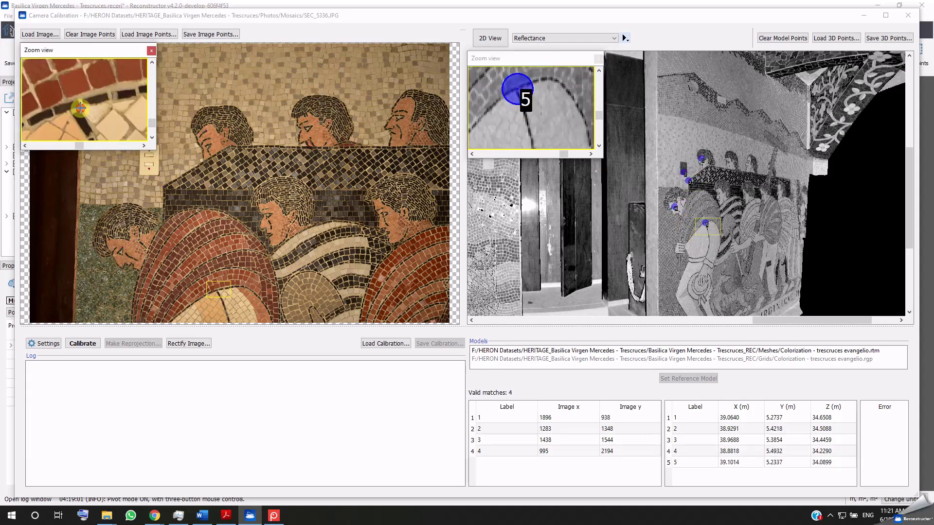
pyautogui.click(218, 293)
pyautogui.click(314, 307)
pyautogui.click(730, 227)
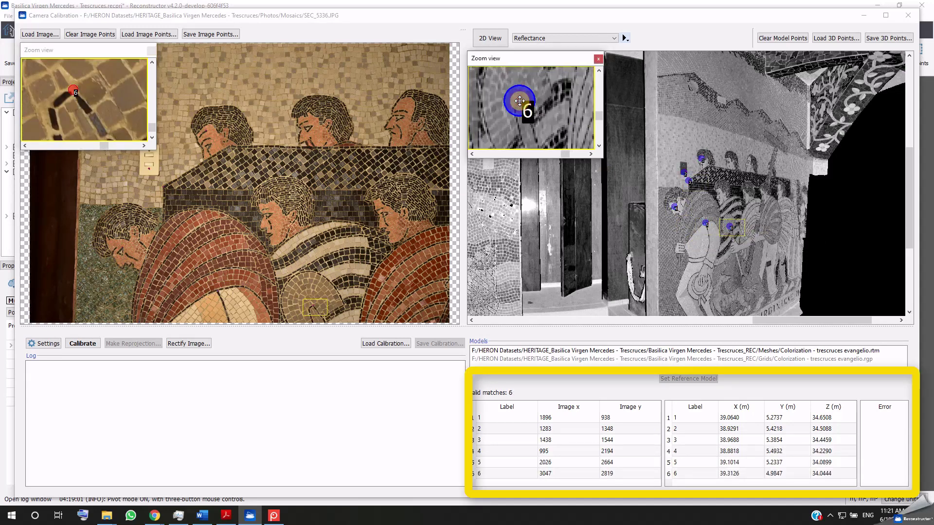
# Place matching points 7 to 9 on the faces of the lower-middle, lower-right and upper-right mosaic figures in the photo and model.
pyautogui.click(721, 195)
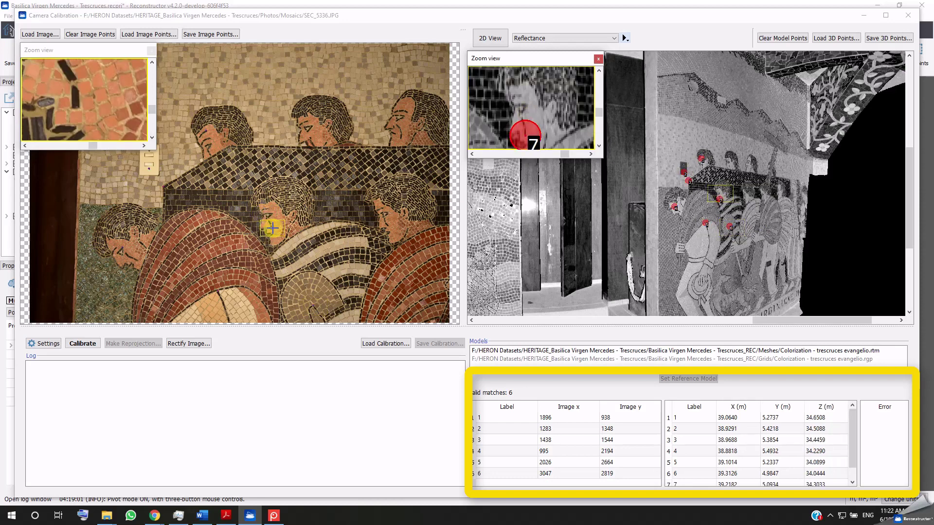
pyautogui.click(272, 230)
pyautogui.click(408, 229)
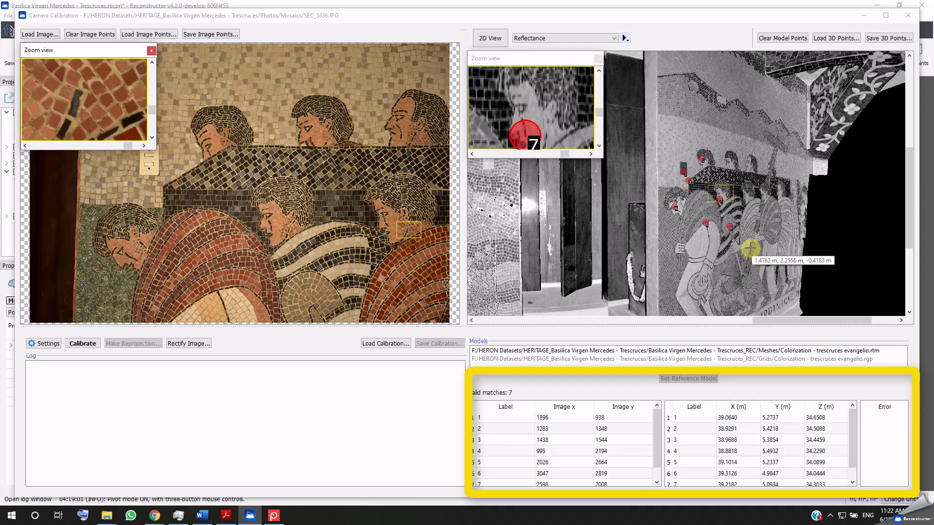
pyautogui.click(751, 199)
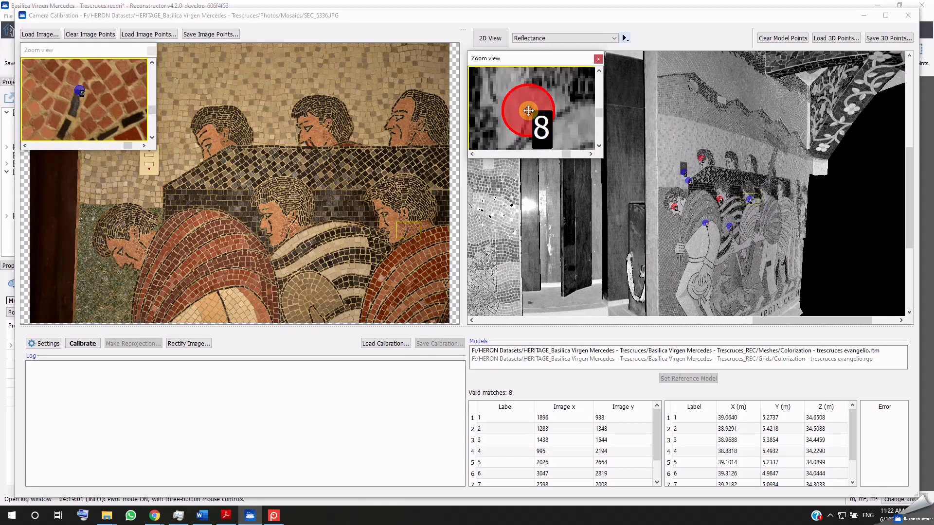
pyautogui.click(418, 134)
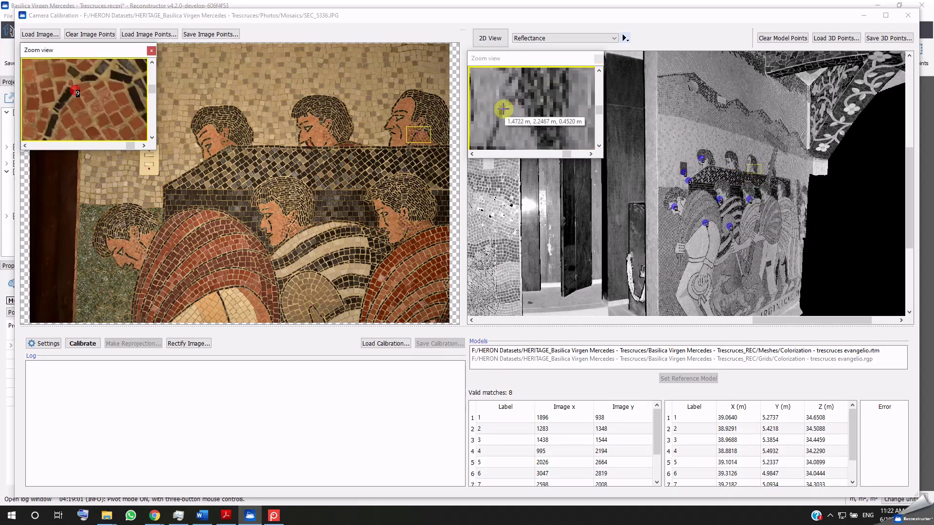
pyautogui.click(752, 167)
# Place matching points 10 and 11 on the upper-middle figure's face and the edge of the striped cloak in both views.
pyautogui.click(308, 122)
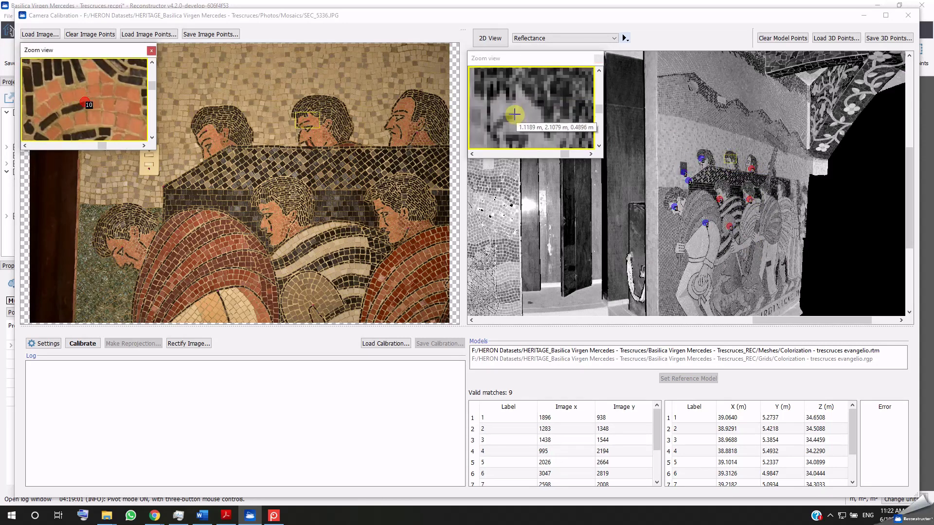
pyautogui.click(731, 160)
pyautogui.click(358, 227)
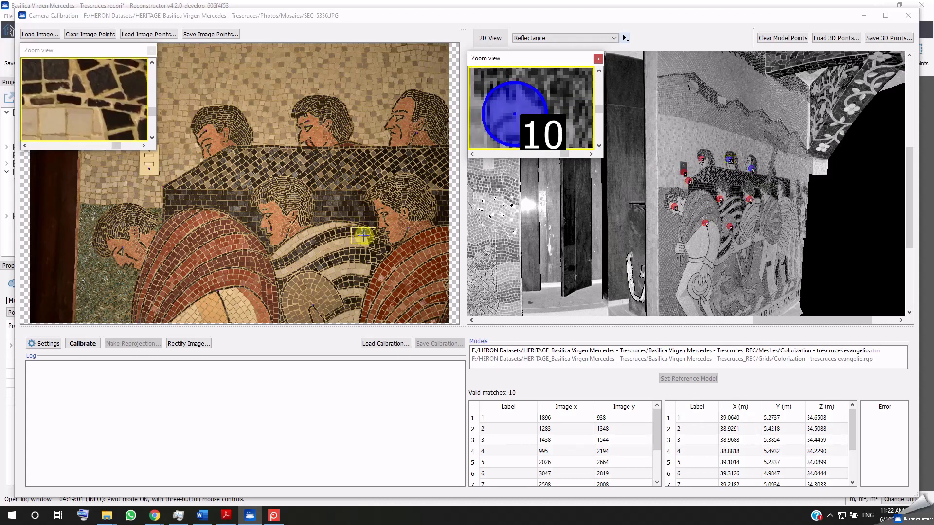
pyautogui.click(740, 201)
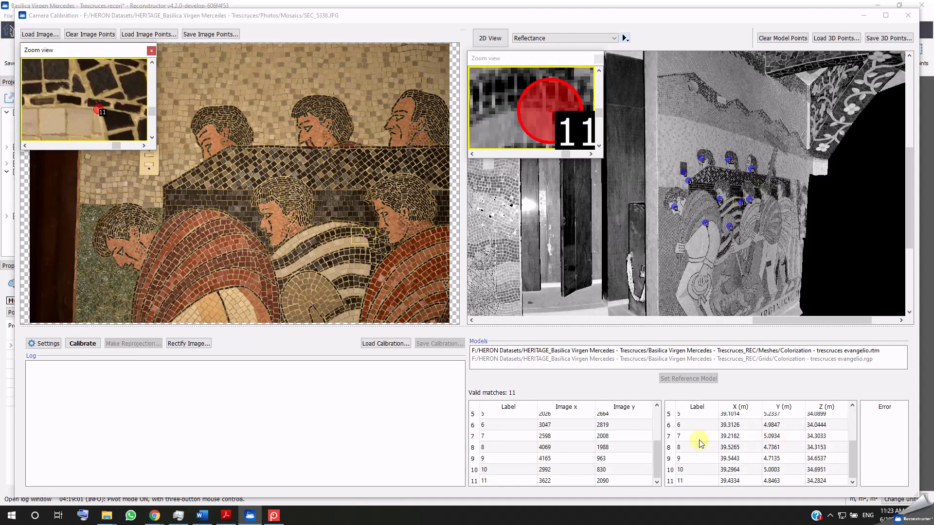
# Calibrate the photo from the matched points and check the mean reprojection error and each point's error.
pyautogui.click(82, 343)
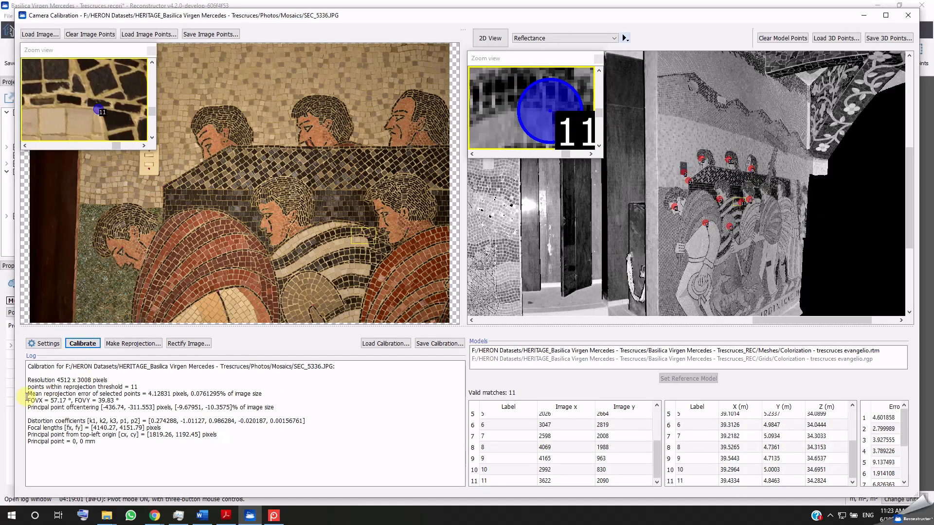
pyautogui.tripleClick(139, 396)
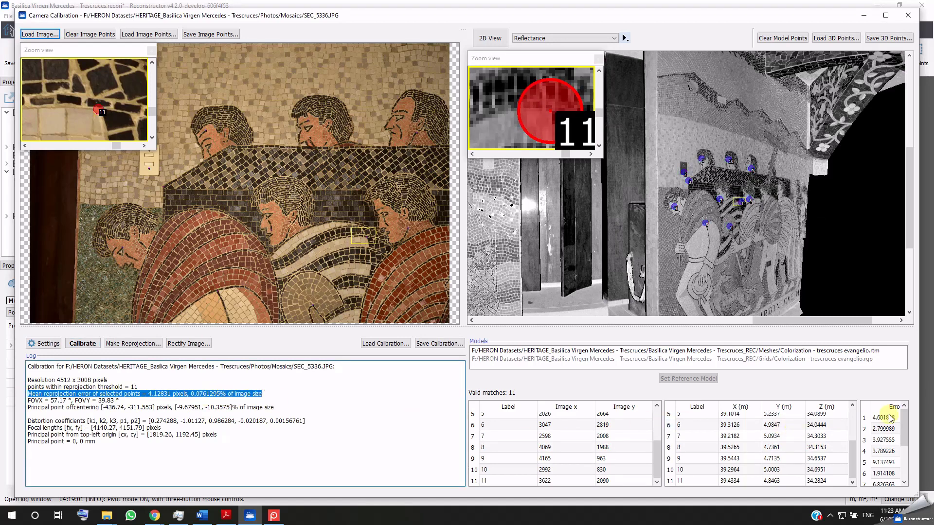
pyautogui.moveTo(905, 423); pyautogui.dragTo(906, 466)
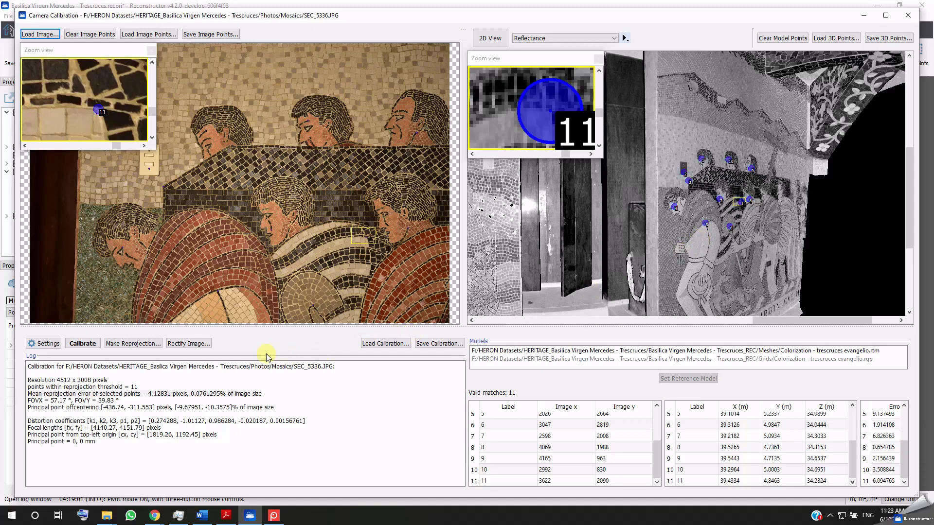
# Make a reprojection of the calibrated photo and save it as a PNG named "make a projector from external image".
pyautogui.click(149, 347)
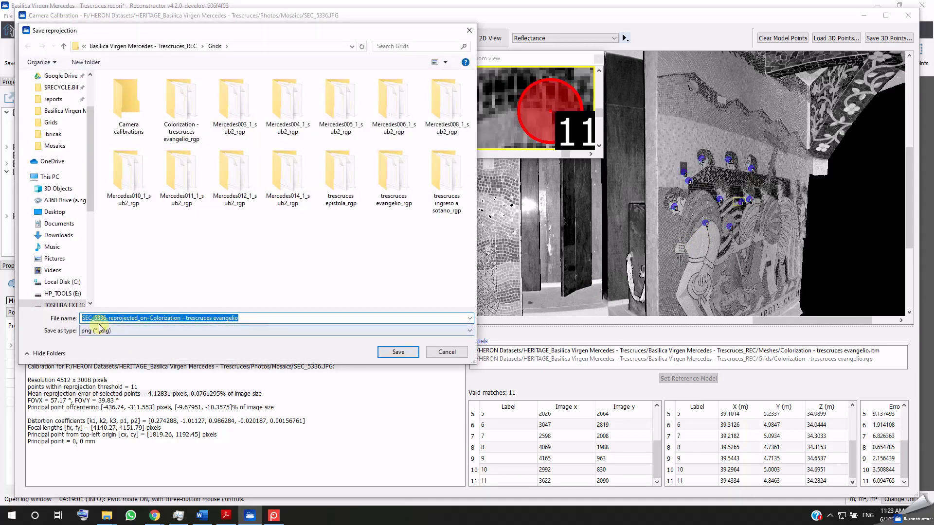
pyautogui.write('make a projector from external image')
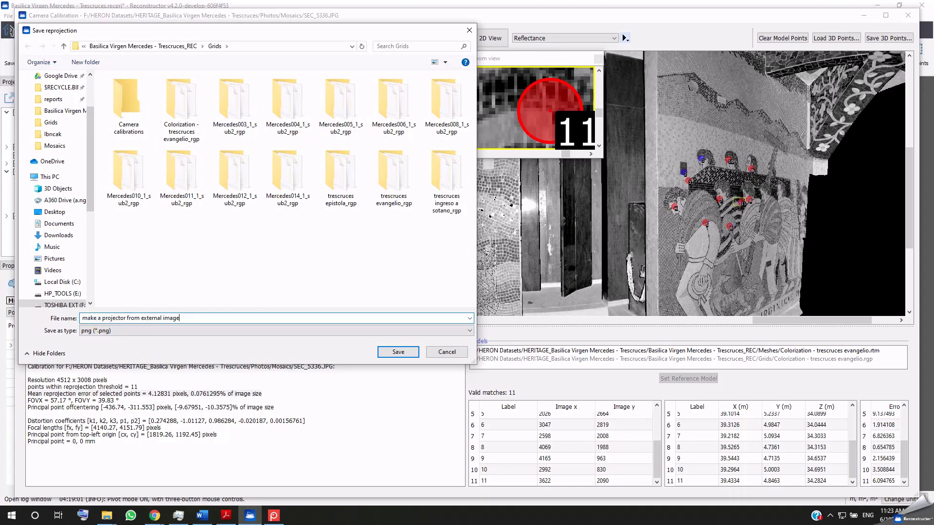
pyautogui.press('Return')
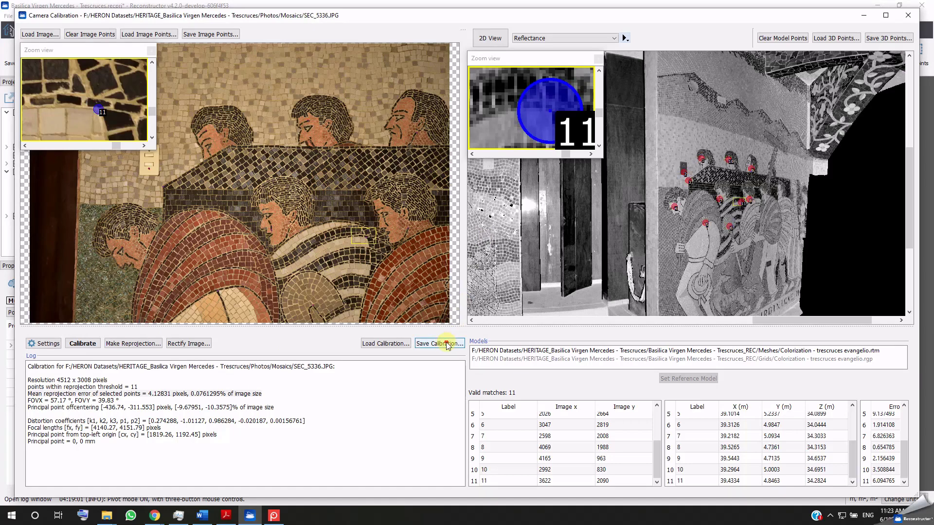
# Save the calibration as "SEC_5336-Colorization - trescruces evangelio", added to the project, and close the Camera Calibration window.
pyautogui.click(442, 343)
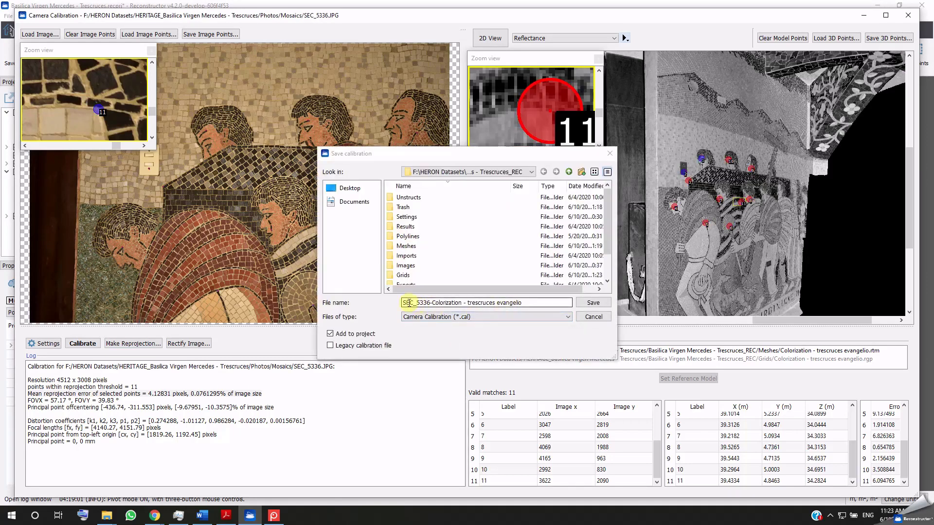
pyautogui.click(585, 304)
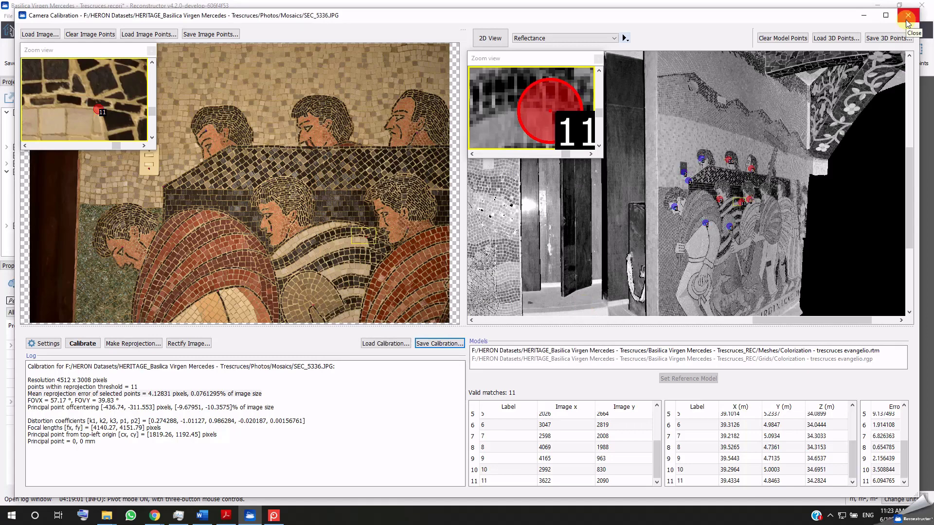
pyautogui.click(907, 19)
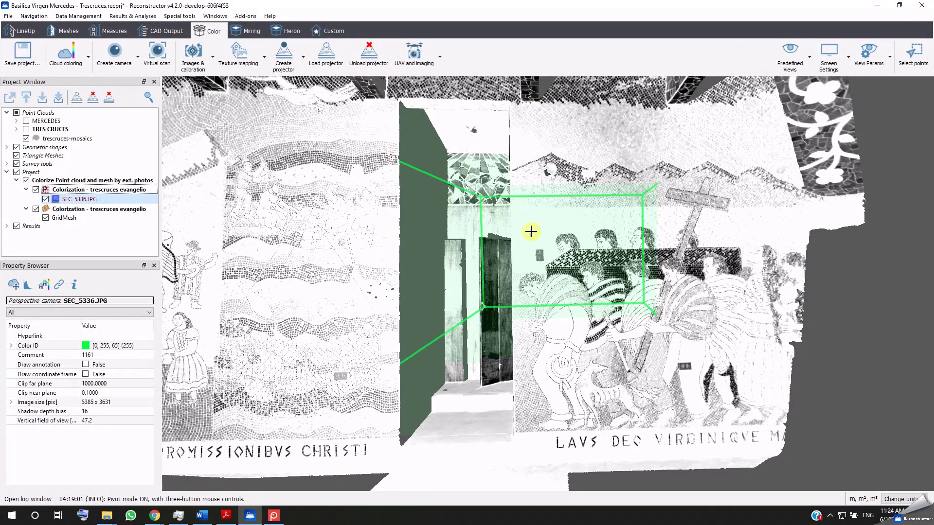
# Load the projector of the SEC_5336.JPG camera to project the photo onto the mesh.
pyautogui.moveTo(529, 228); pyautogui.dragTo(470, 273)
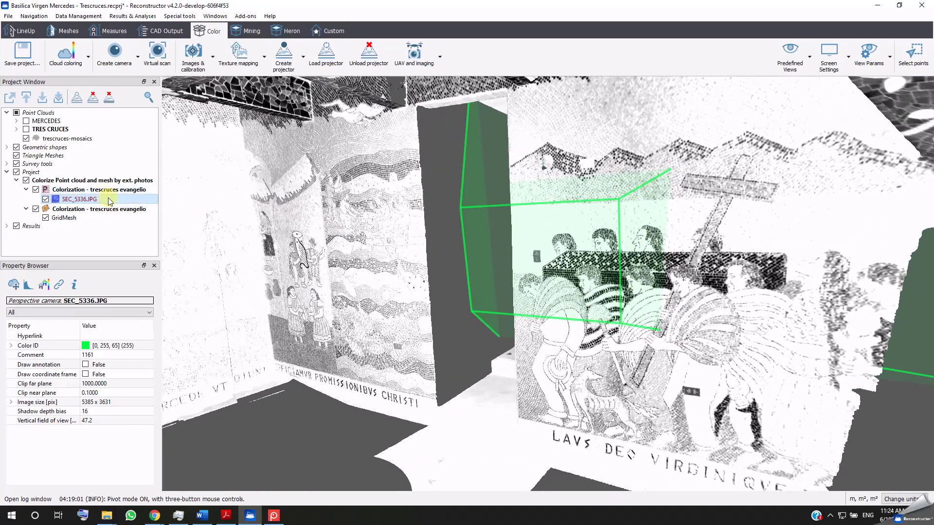
pyautogui.click(46, 199)
pyautogui.click(45, 199)
pyautogui.rightClick(89, 199)
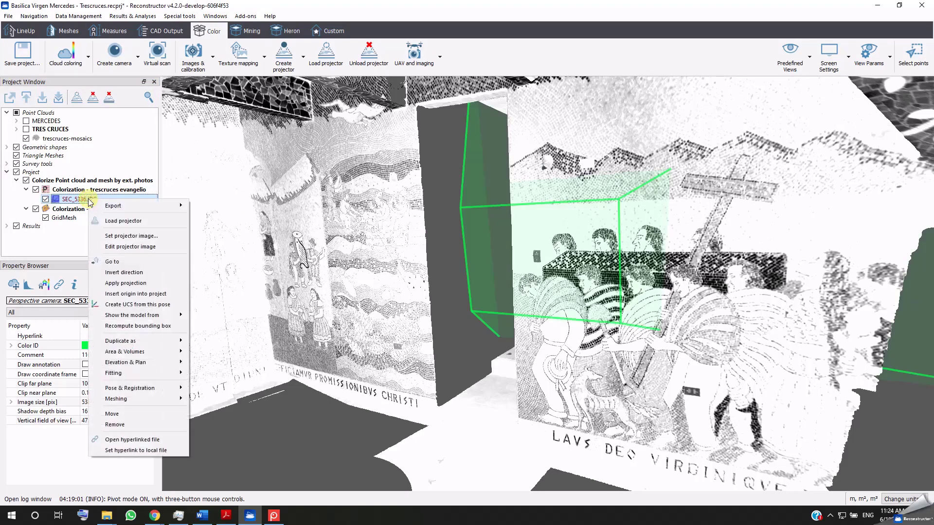
pyautogui.click(122, 222)
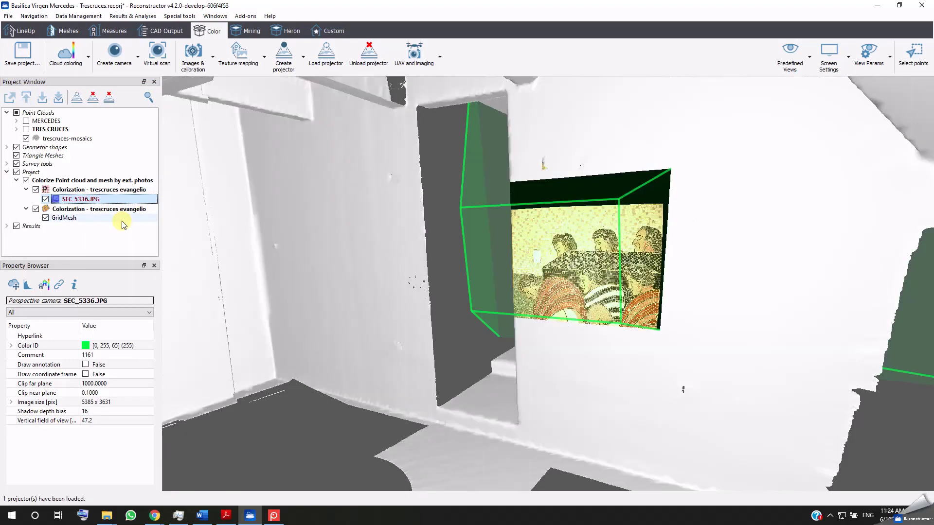
pyautogui.moveTo(596, 350); pyautogui.dragTo(610, 342)
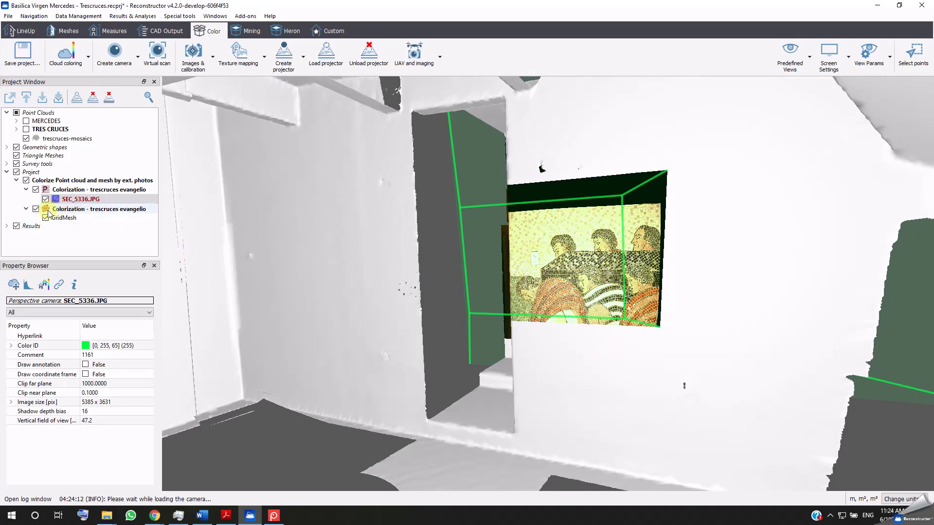
# Hide the Colorization - trescruces evangelio mesh, then unload and reload the point cloud of the same name.
pyautogui.click(35, 209)
pyautogui.rightClick(58, 191)
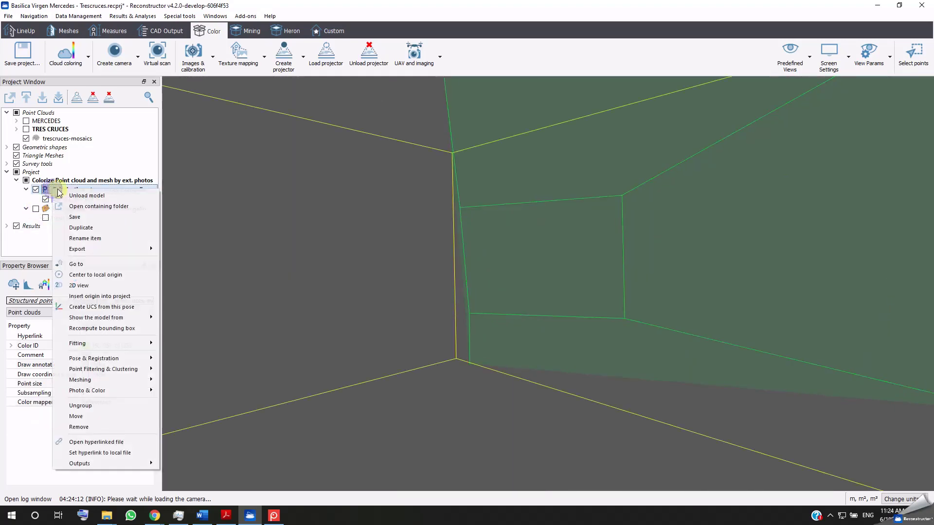
pyautogui.click(81, 195)
pyautogui.rightClick(84, 192)
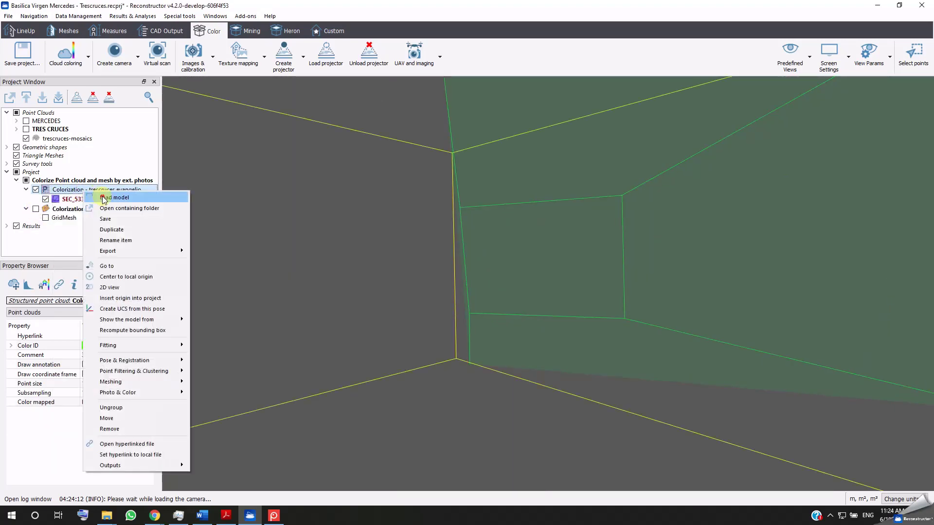
pyautogui.click(104, 198)
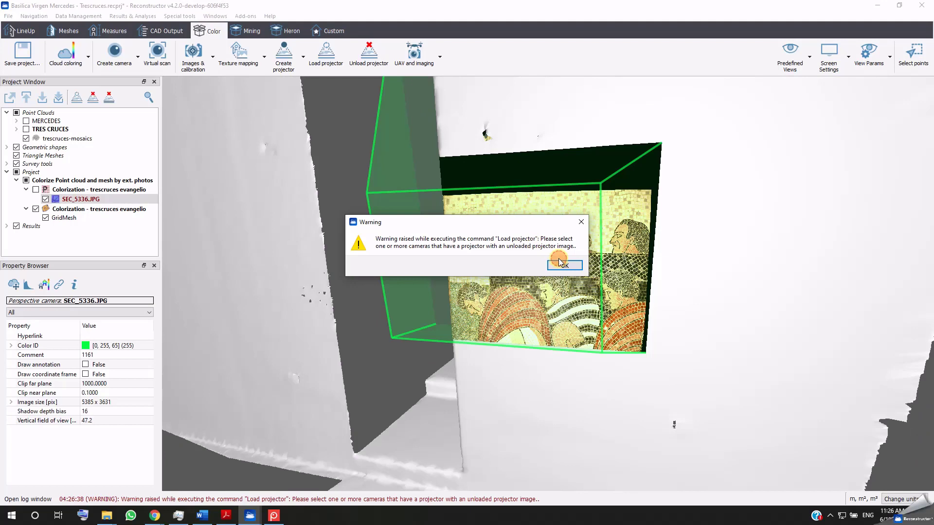
# Dismiss the warning, unload the SEC_5336.JPG projector from the model and load it again.
pyautogui.click(563, 265)
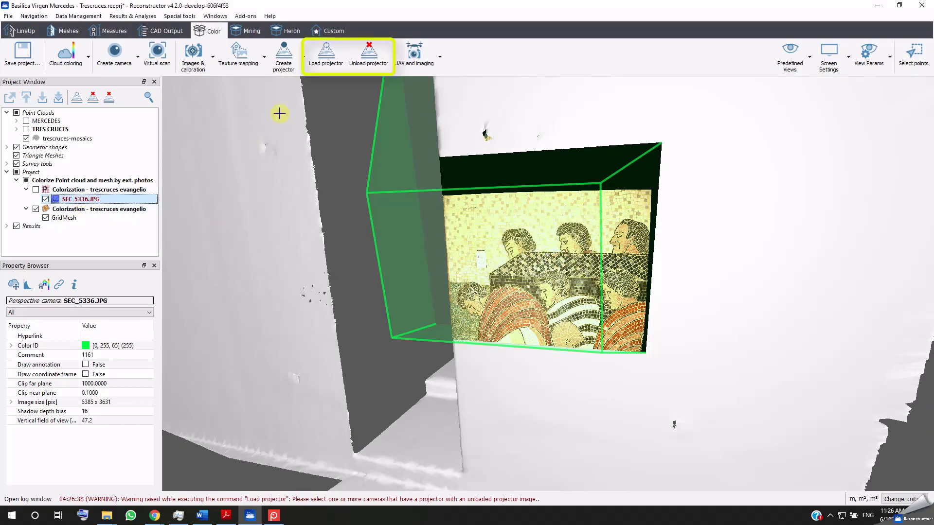
pyautogui.click(372, 62)
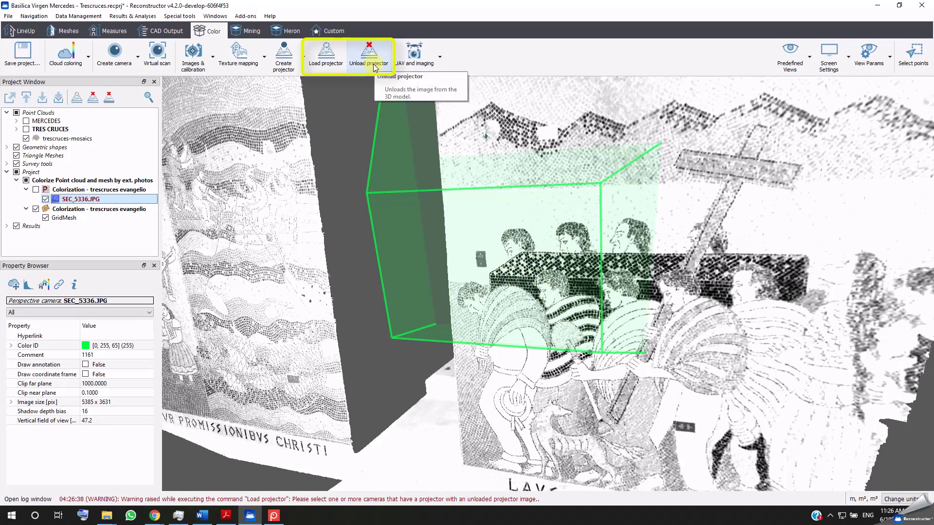
pyautogui.click(45, 200)
pyautogui.rightClick(66, 199)
pyautogui.click(103, 223)
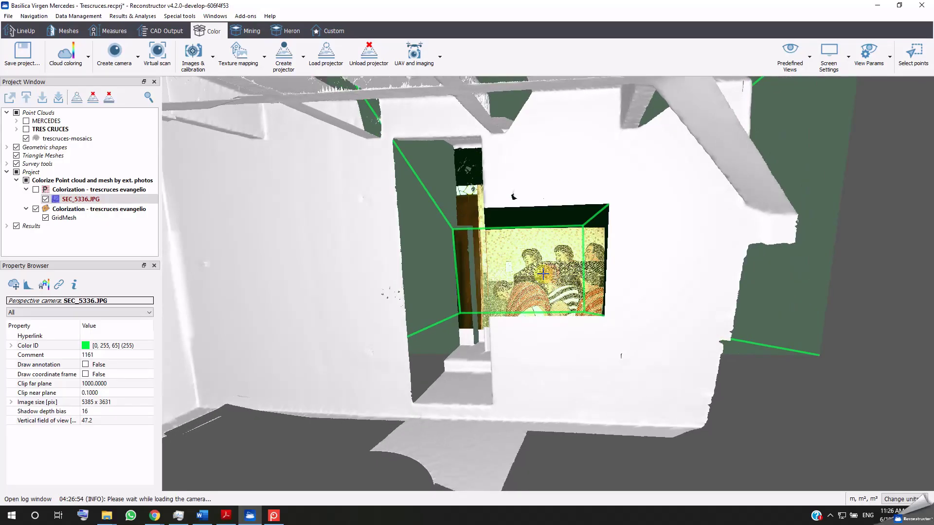
# Show the Colorization - trescruces evangelio point cloud and hide the mesh to display the projected photo on the points.
pyautogui.click(35, 189)
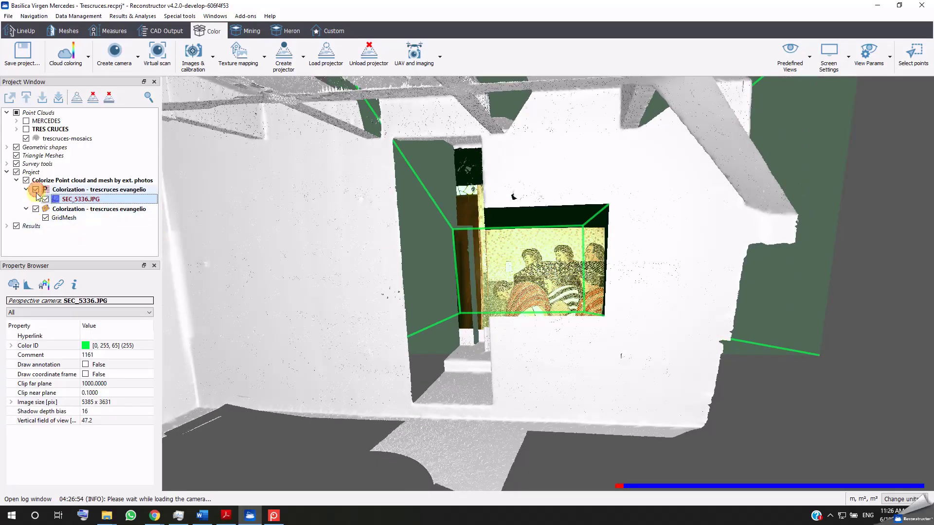
pyautogui.click(35, 209)
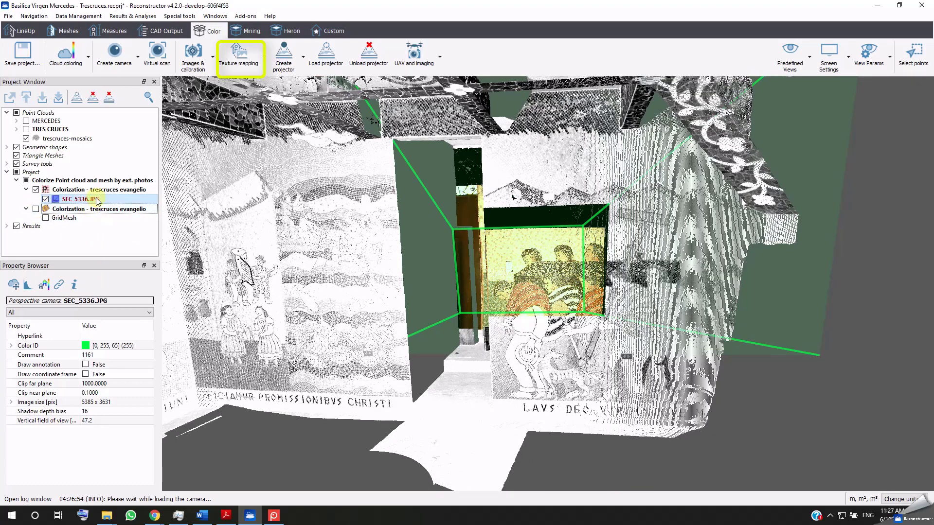
# Run Color clouds with photos on the Colorization - trescruces evangelio point cloud, blending the SEC_5336.JPG projector with missing points colored by reflectance.
pyautogui.click(247, 66)
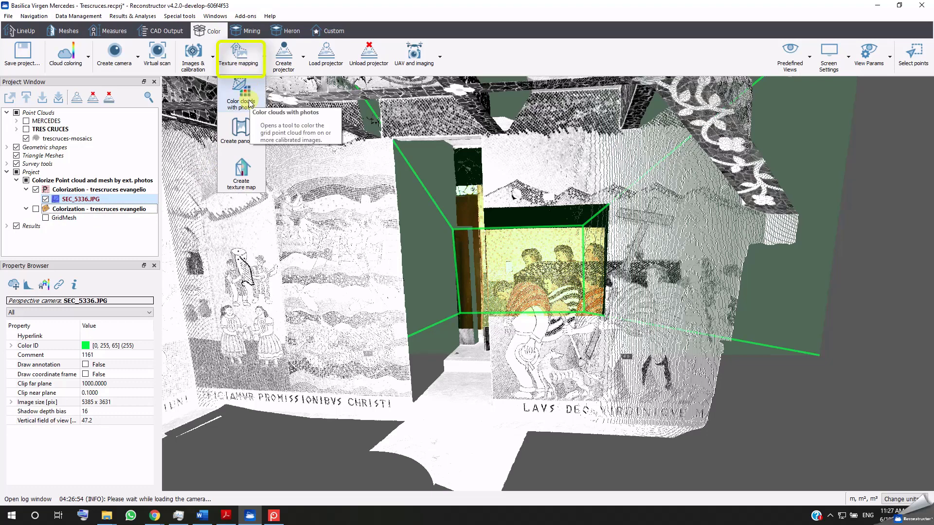
pyautogui.click(249, 104)
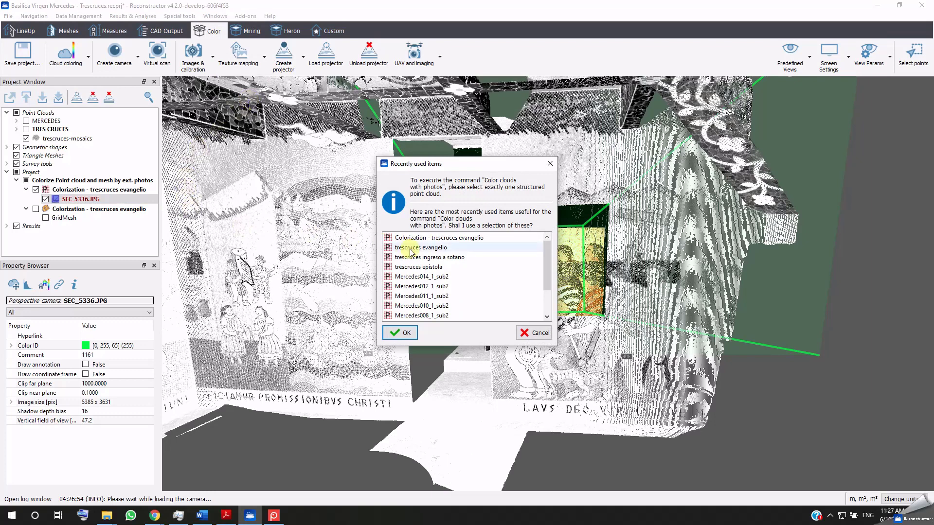
pyautogui.click(440, 238)
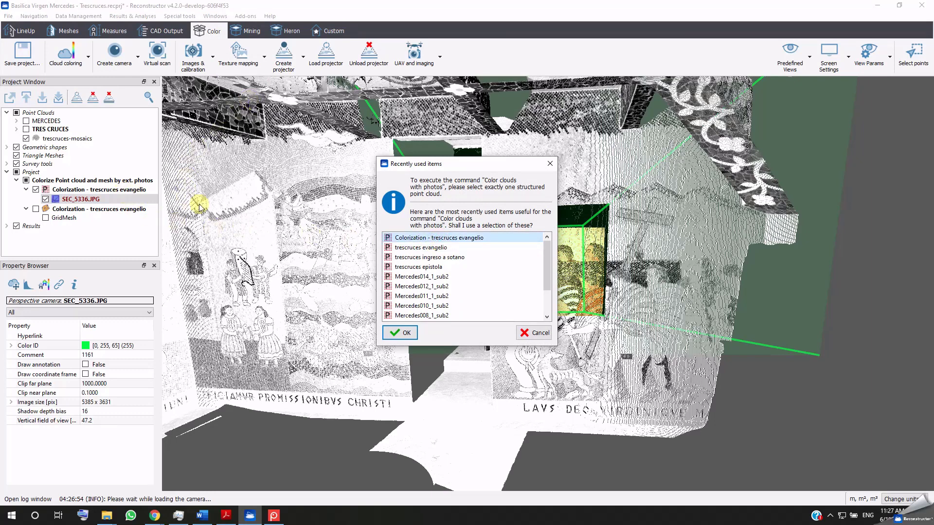
pyautogui.click(400, 333)
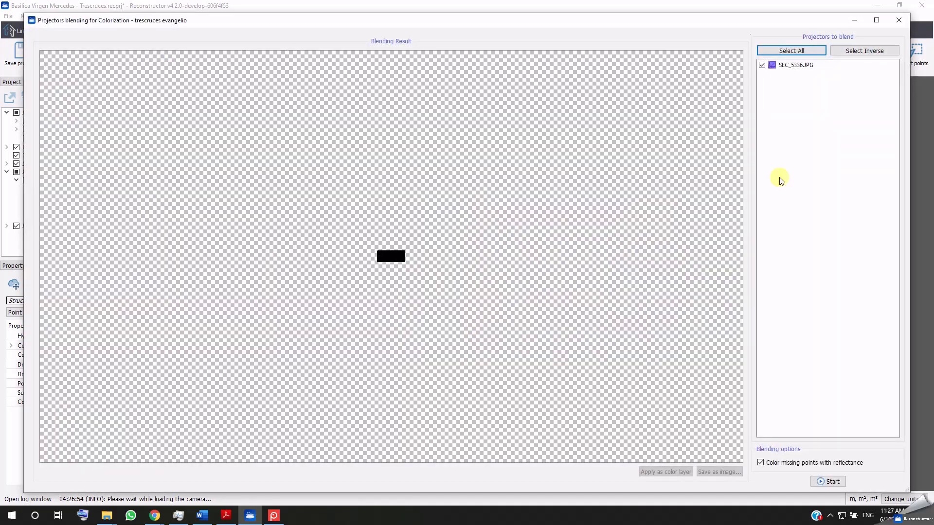
pyautogui.click(798, 68)
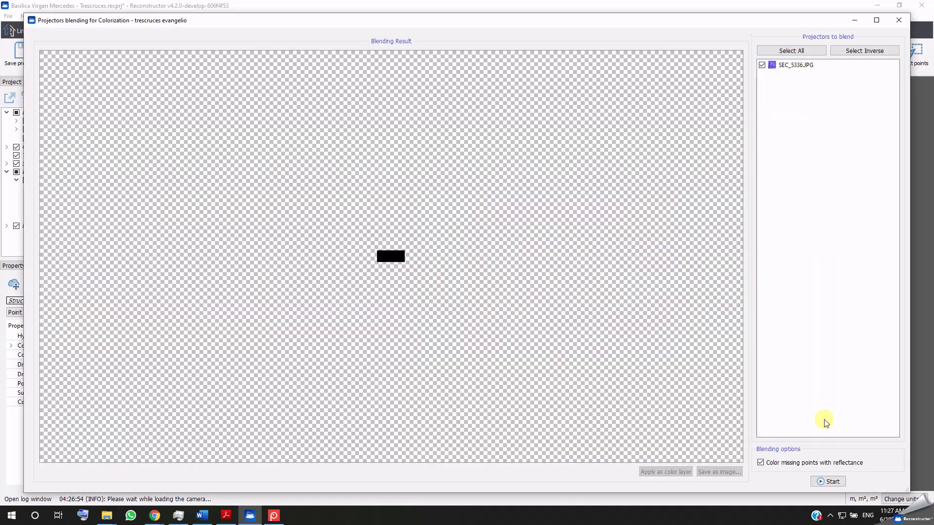
pyautogui.click(828, 482)
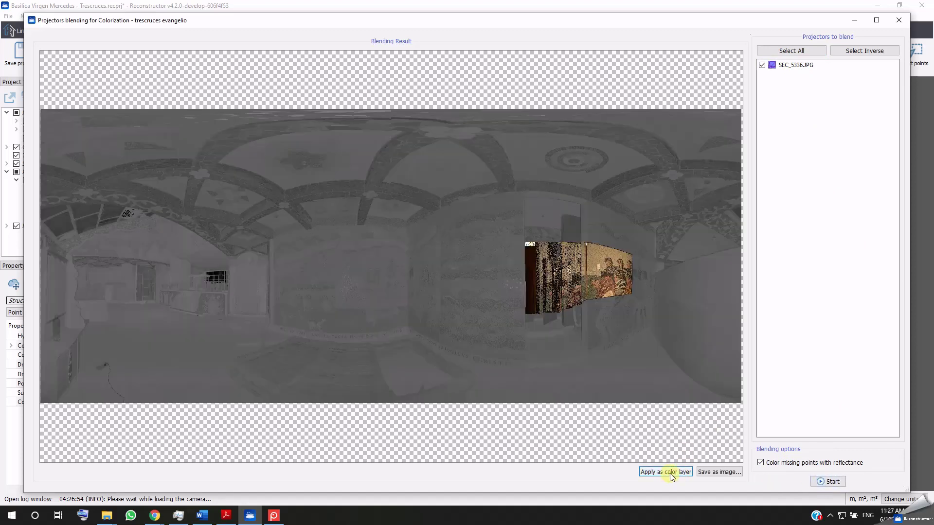
# Apply the blending result as a color layer named "color from ext. image 1".
pyautogui.click(672, 473)
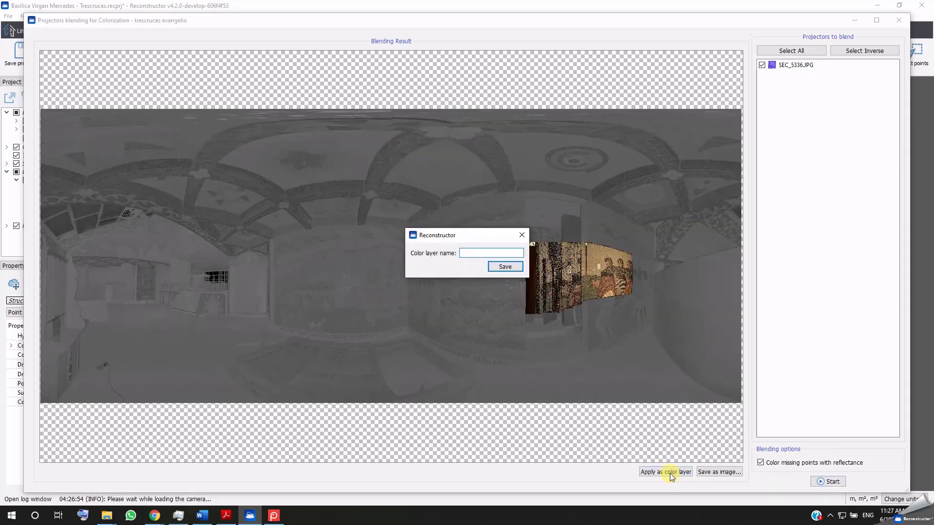
pyautogui.click(475, 254)
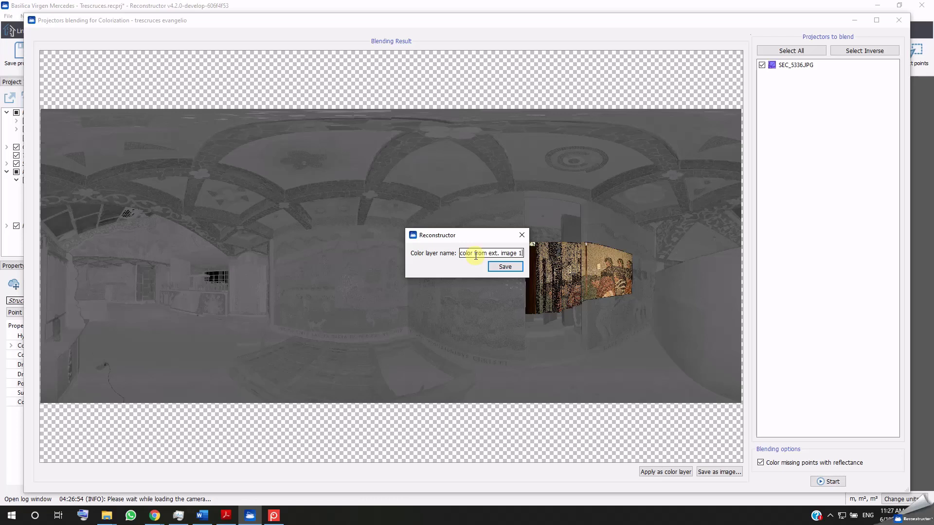
pyautogui.press('Return')
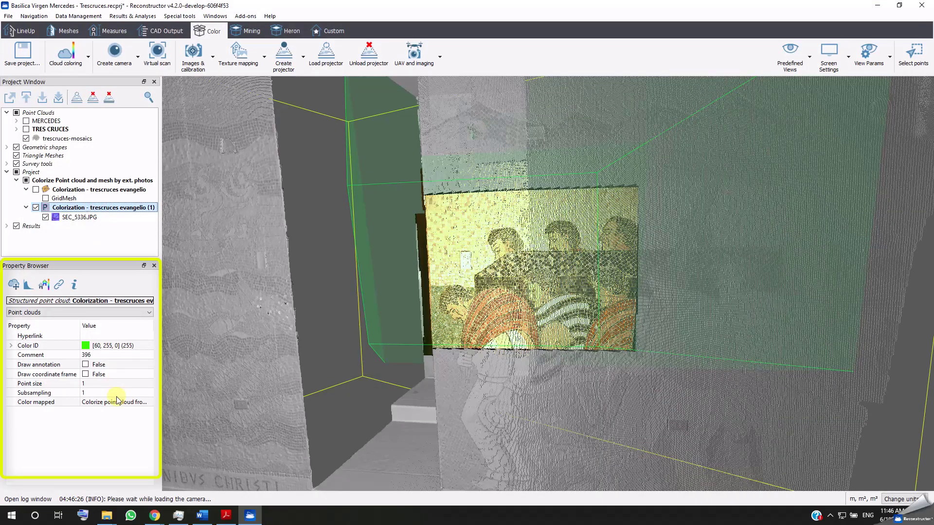
# Review the color layers offered by the point cloud's Color mapped property, keeping the layer colorized from the photo.
pyautogui.click(116, 402)
pyautogui.click(118, 402)
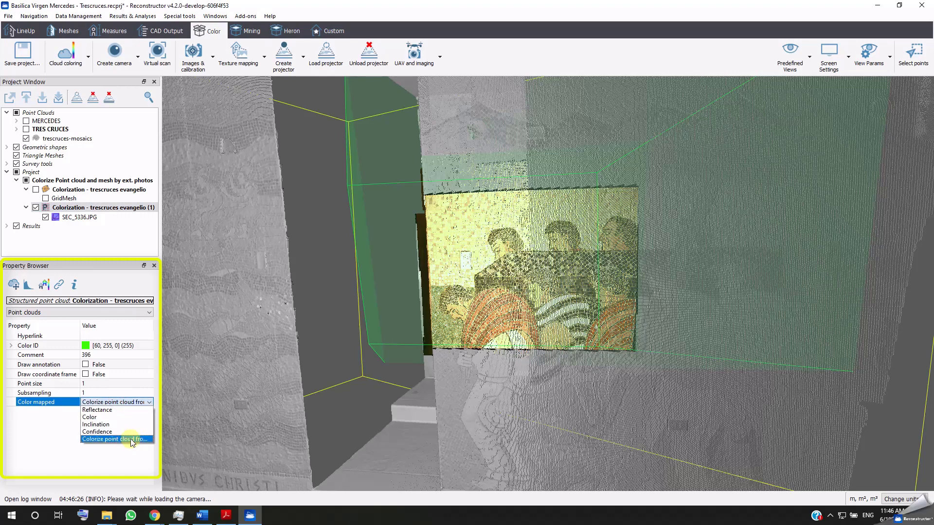
pyautogui.click(130, 460)
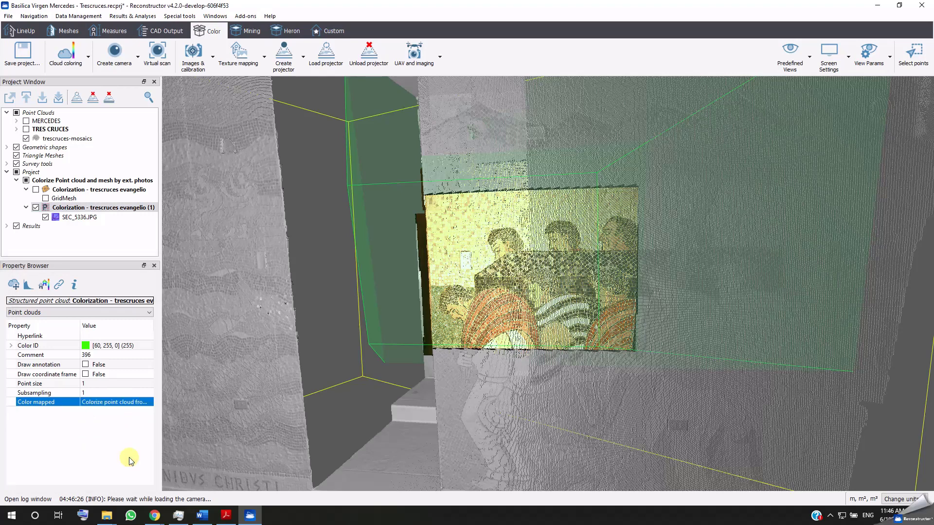
# Hide the Colorization - trescruces evangelio (1) point cloud and its SEC_5336.JPG projector, and show the Colorization - trescruces evangelio mesh.
pyautogui.click(83, 208)
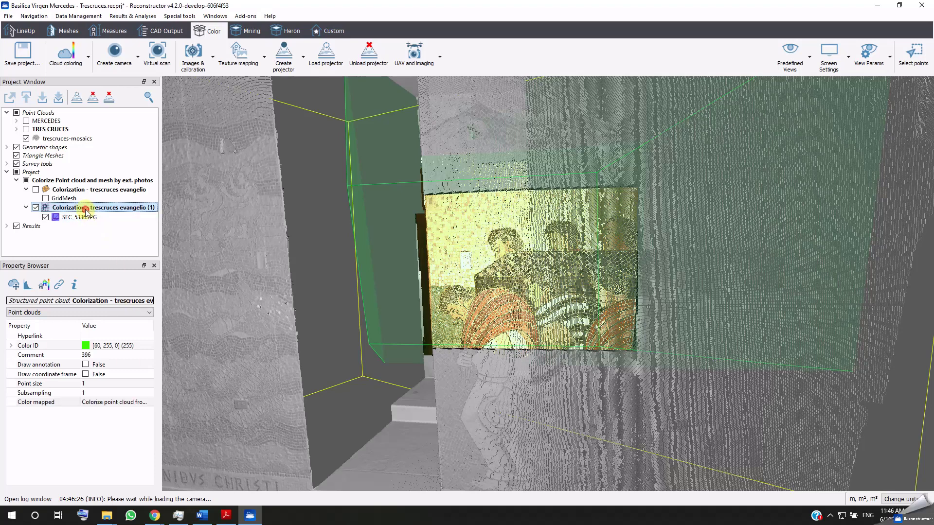
pyautogui.click(35, 208)
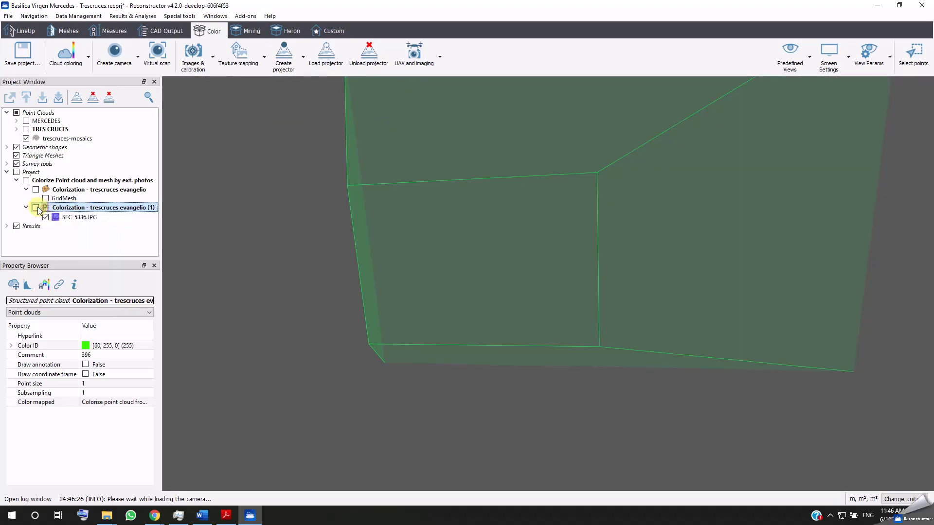
pyautogui.click(35, 190)
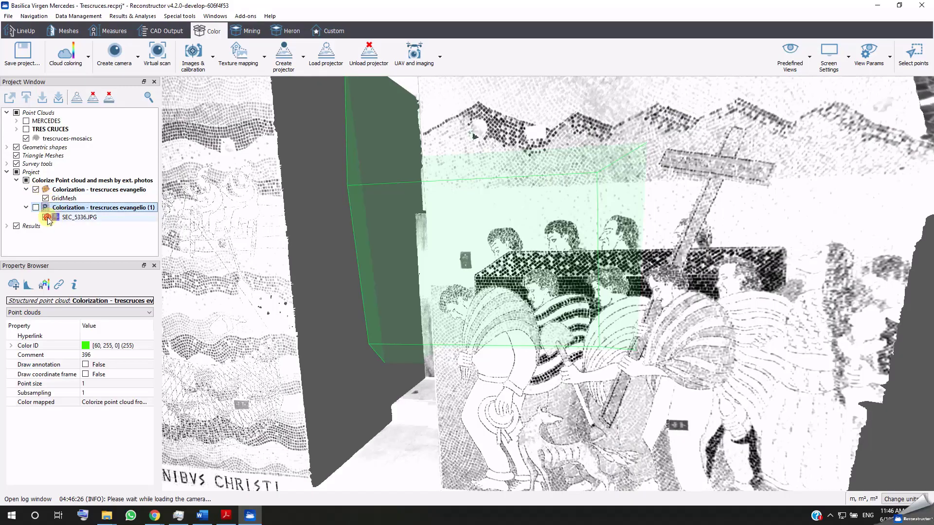
pyautogui.click(47, 217)
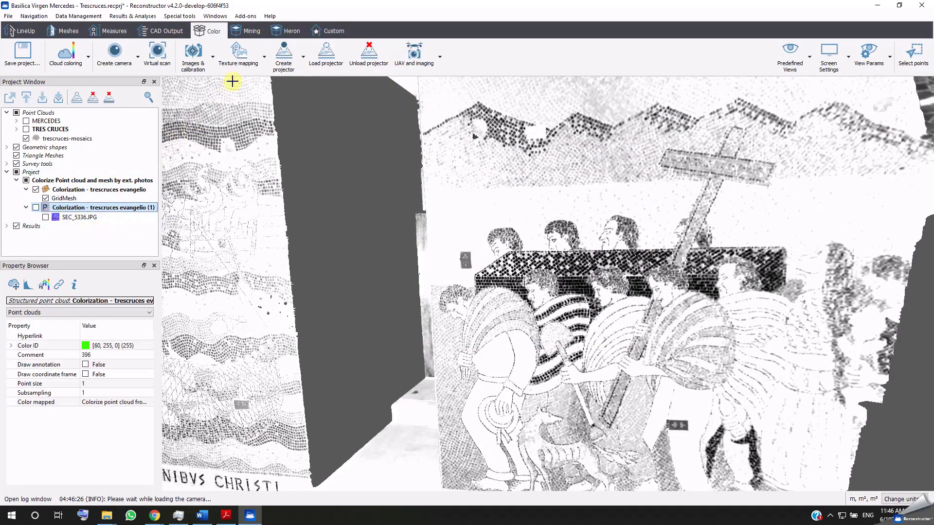
# Create a single texture map for the mesh from the SEC_5336.JPG projector, saving it as a PNG whose name begins with "colorize mesh from".
pyautogui.click(246, 62)
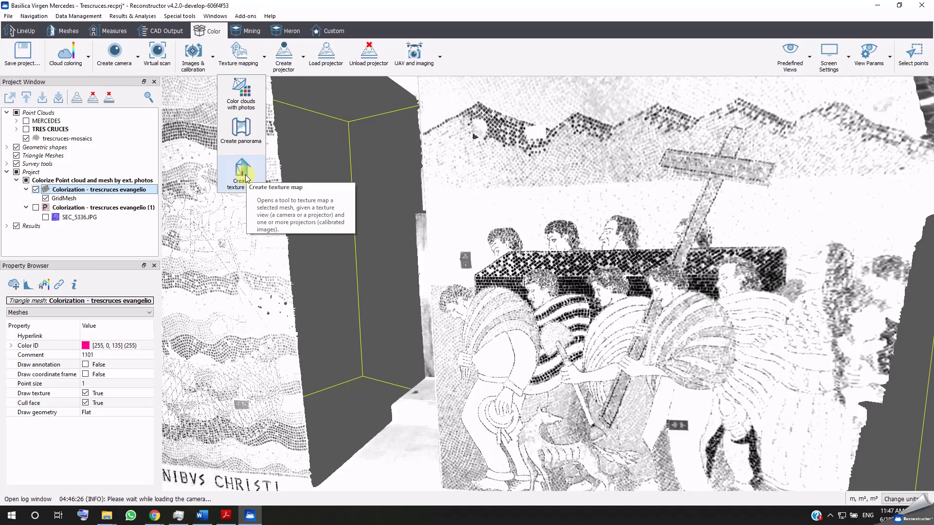
pyautogui.click(246, 178)
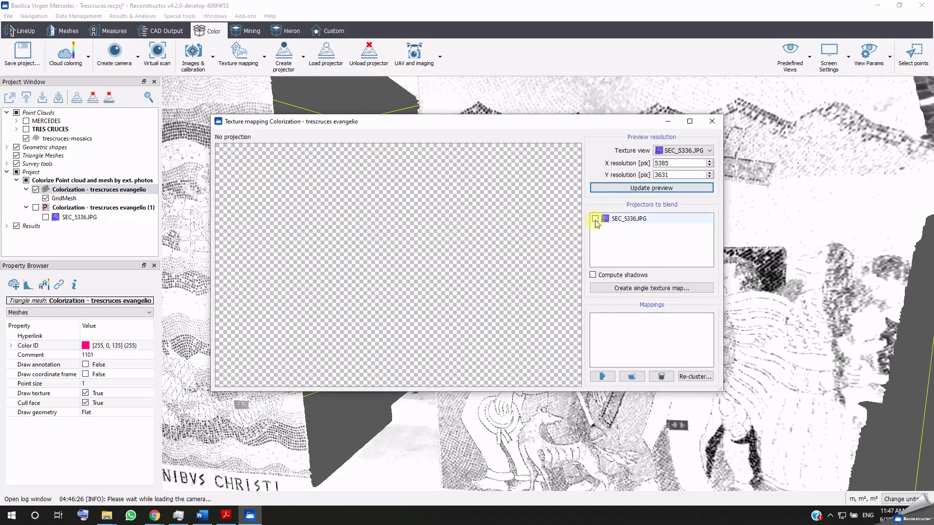
pyautogui.click(595, 220)
pyautogui.click(620, 220)
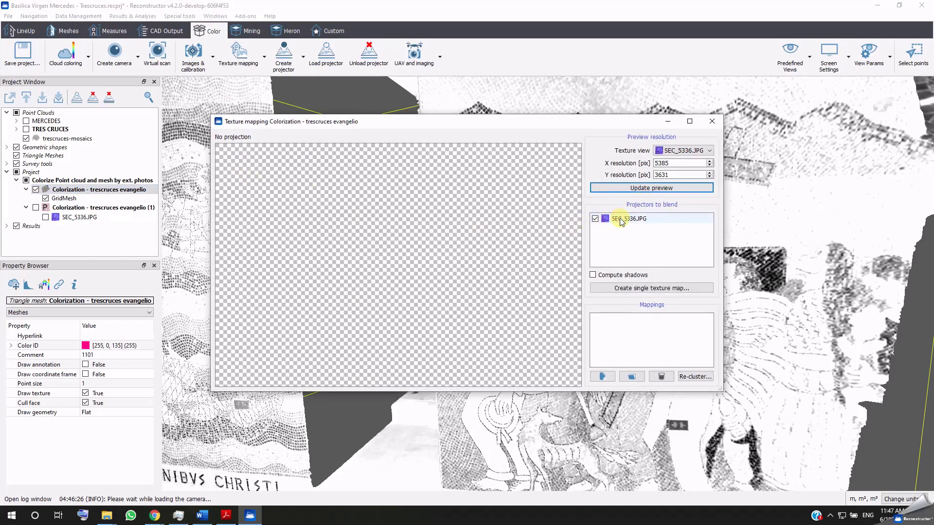
pyautogui.click(665, 289)
pyautogui.write('colorize mesh from')
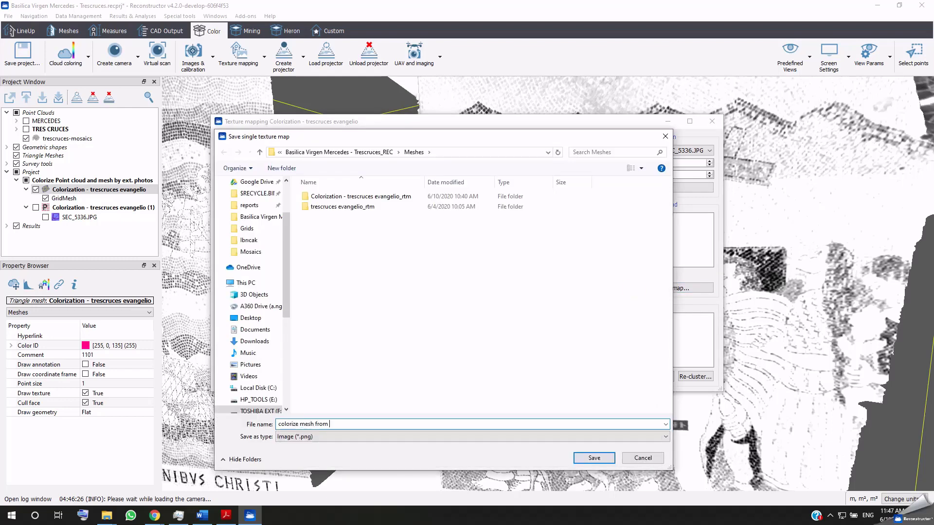
pyautogui.press('Return')
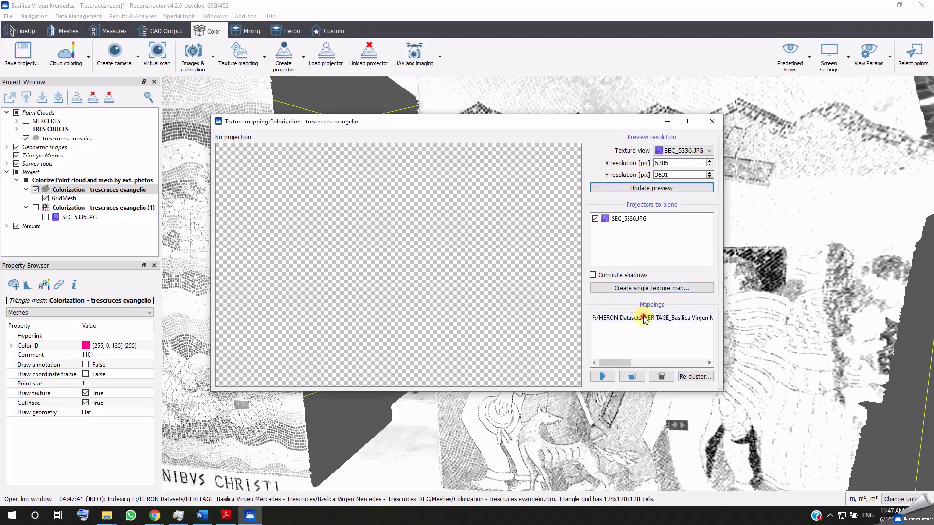
# Re-cluster the texture-mapped mesh, save it as "colorized mesh from ext. image 1" and close the texture mapping tool.
pyautogui.click(694, 377)
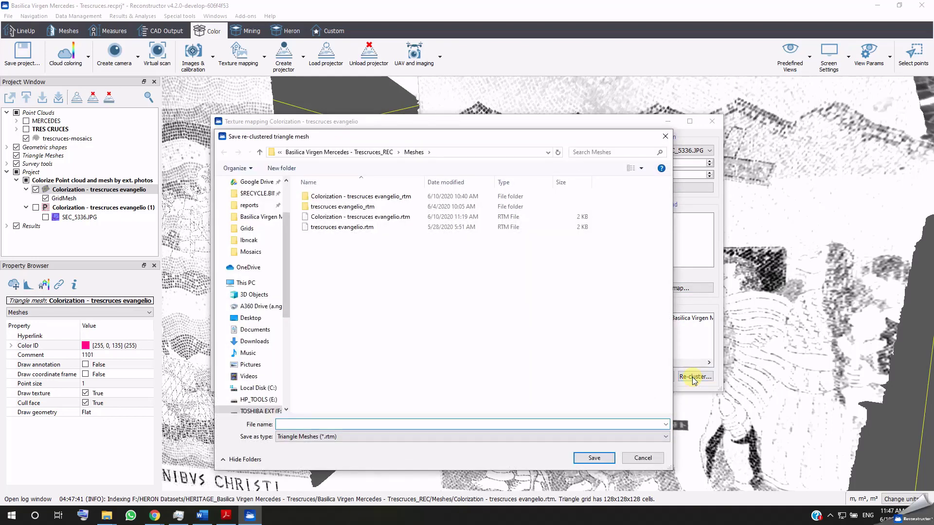
pyautogui.write('colorized mesh from ext. image 1')
pyautogui.press('Return')
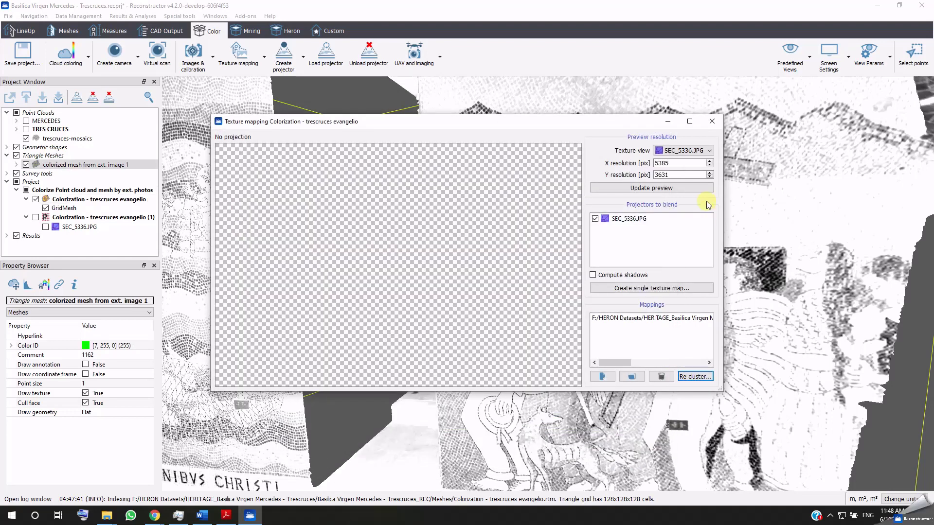
pyautogui.click(712, 122)
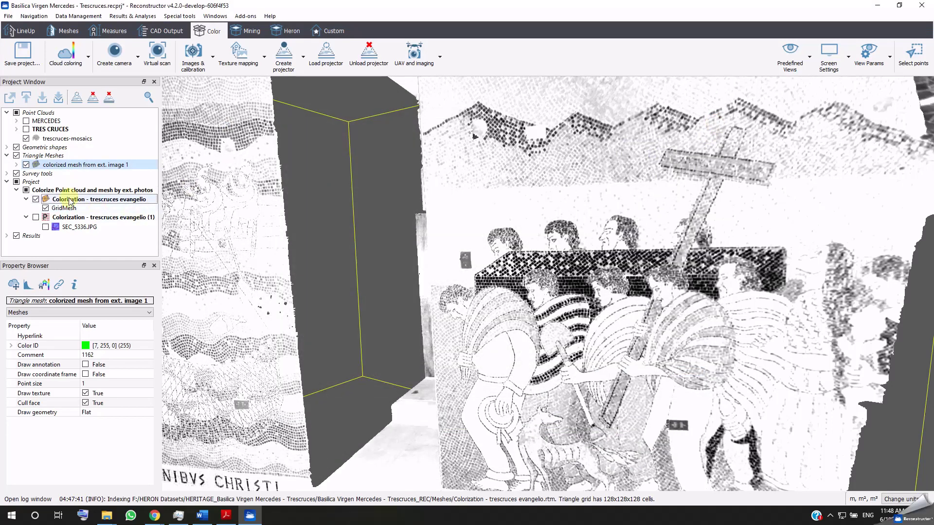
# Unload the original Colorization - trescruces evangelio mesh and load the "colorized mesh from ext. image 1" mesh in its place.
pyautogui.click(66, 200)
pyautogui.rightClick(66, 200)
pyautogui.click(83, 204)
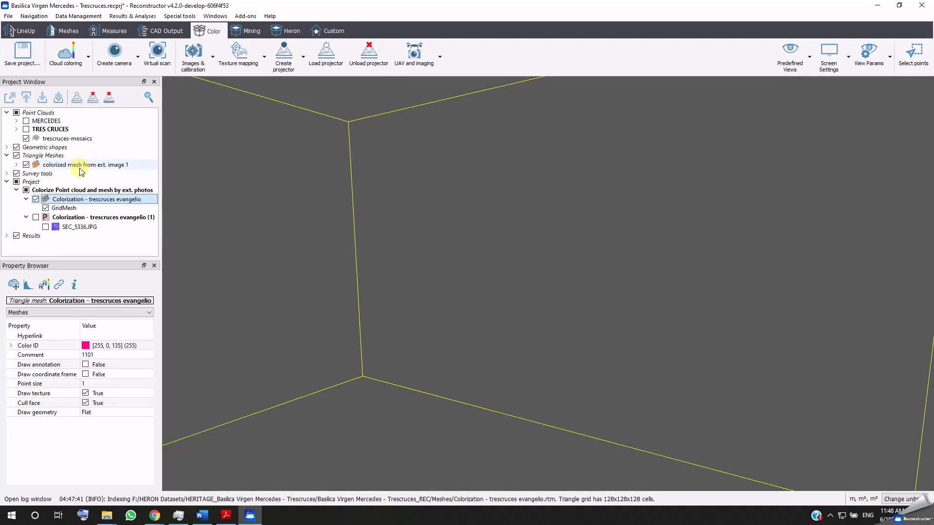
pyautogui.click(79, 165)
pyautogui.rightClick(80, 166)
pyautogui.click(103, 174)
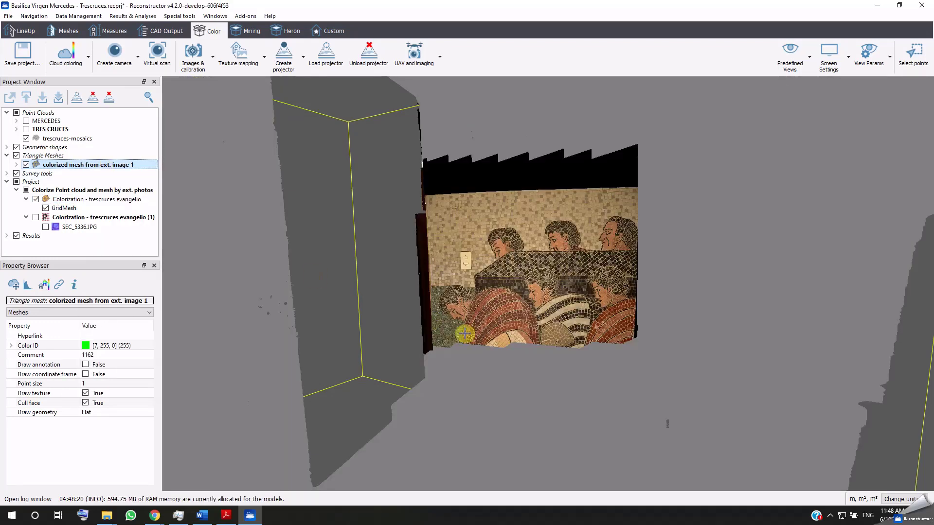
# Examine the photo texture of the mosaic figures on the colorized mesh from close up and at an angle.
pyautogui.moveTo(463, 334); pyautogui.dragTo(263, 289)
pyautogui.scroll(-3, 522, 331)
pyautogui.scroll(10, 549, 333)
pyautogui.scroll(-5, 512, 326)
pyautogui.scroll(-3, 512, 326)
pyautogui.scroll(-2, 496, 317)
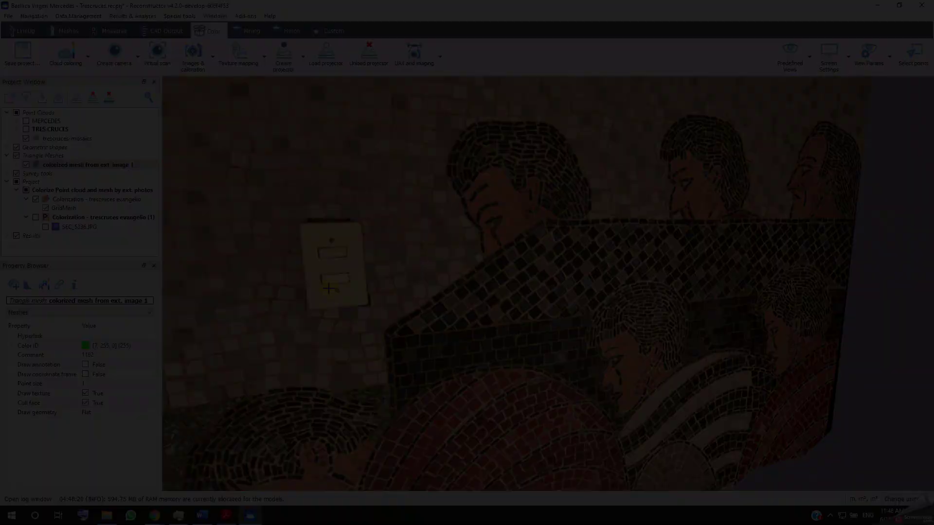